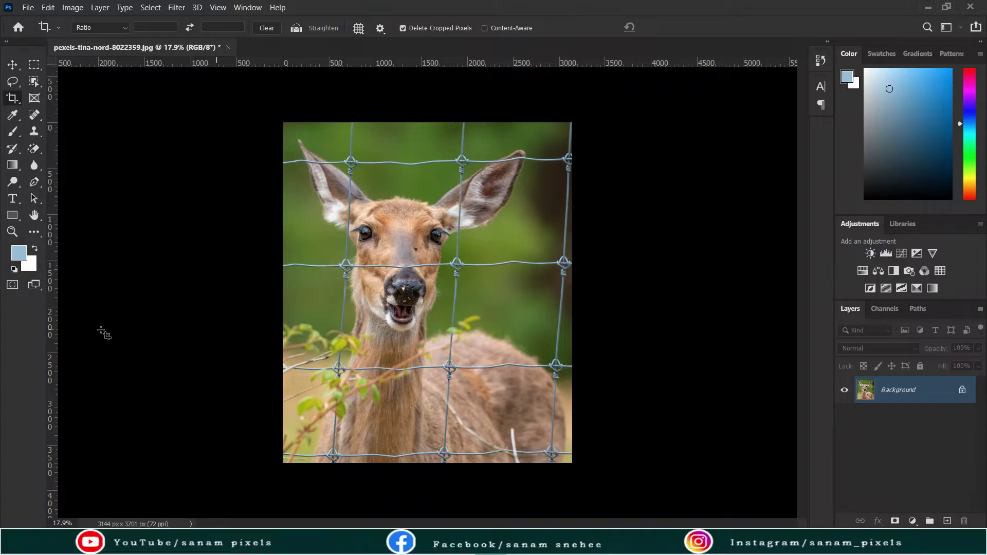
- Switch the deer photo into Quick Mask mode
left_click(12, 286)
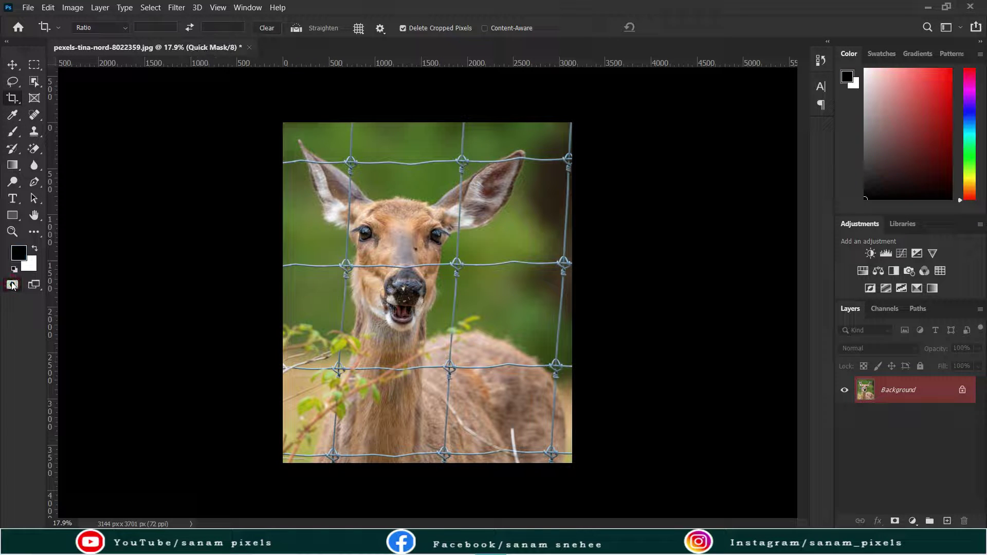
- Pick the Brush, zoom to the top of the left wire, and shrink the brush to fit
left_click(13, 132)
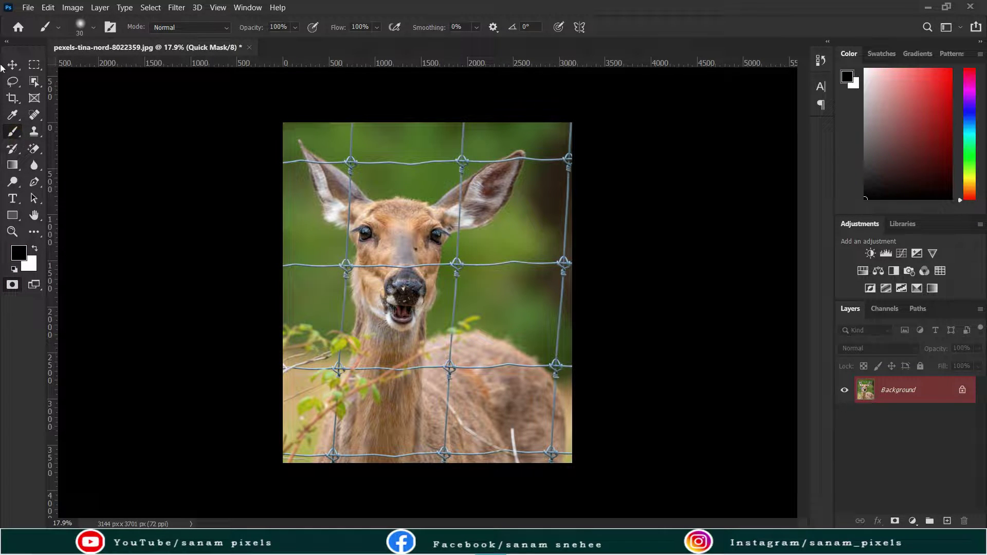
scroll(311, 124, "up", 2)
scroll(319, 111, "up", 2)
scroll(335, 98, "up", 3)
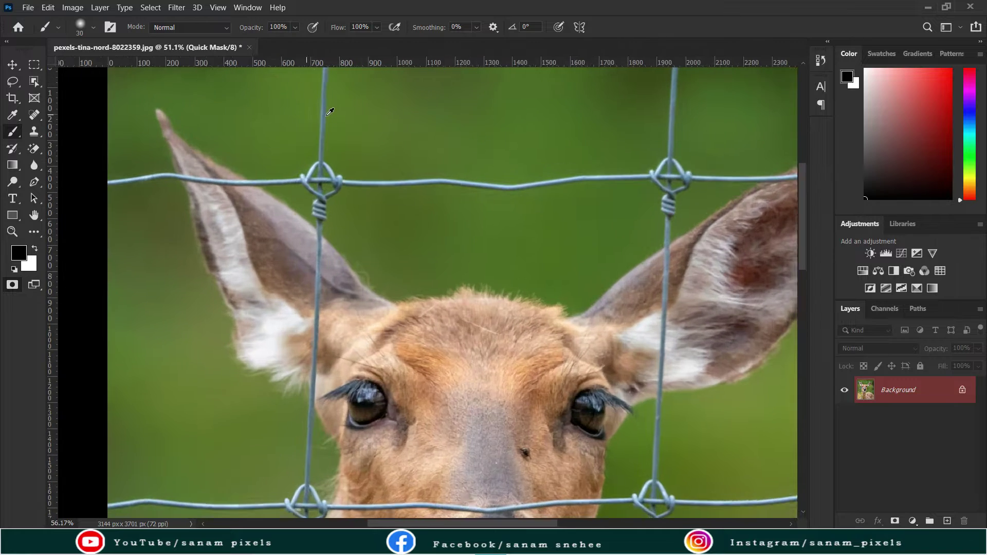
scroll(330, 108, "up", 3)
left_click_drag(342, 131, 360, 298)
scroll(360, 172, "up", 3)
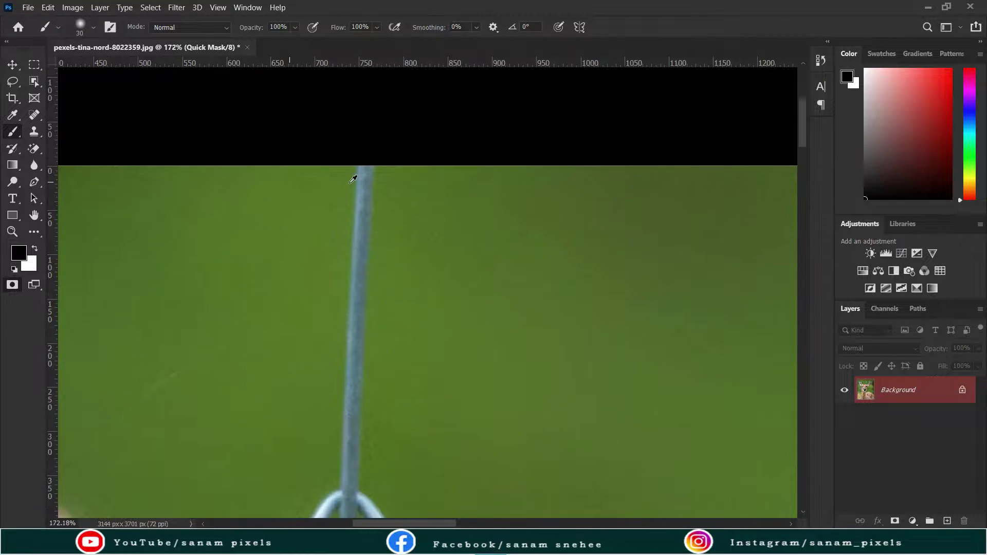
left_click_drag(362, 171, 364, 174)
scroll(366, 172, "down", 1)
scroll(365, 186, "down", 2)
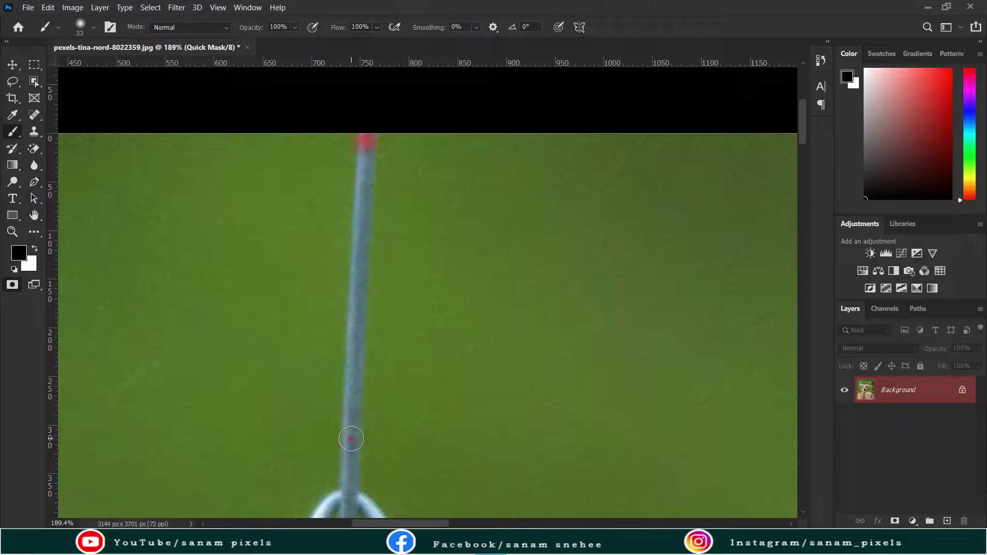
- Mask the left wire from the top edge down over the ear through the first knot
left_click(351, 439, "shift")
scroll(351, 440, "down", 4)
left_click(346, 446, "shift")
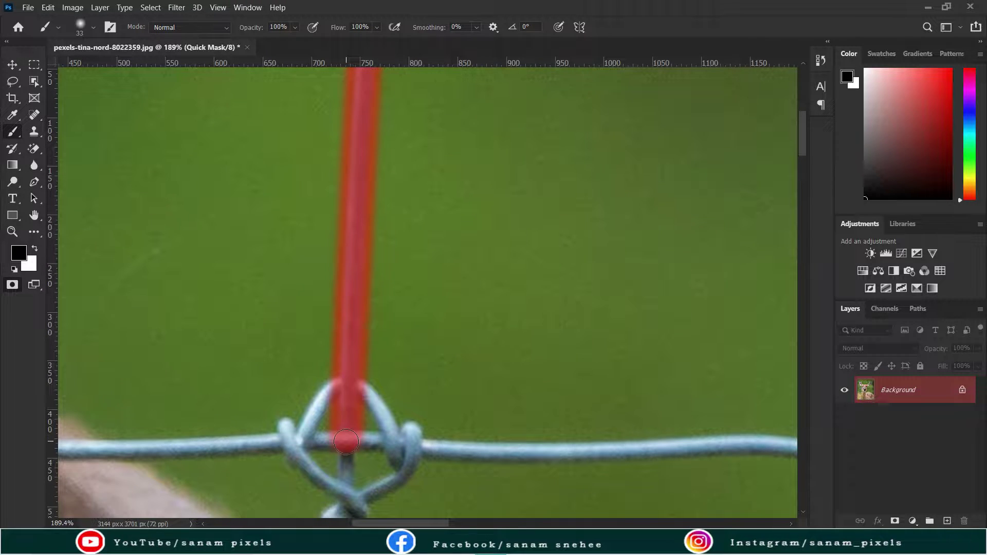
scroll(345, 432, "down", 3)
left_click(345, 432, "shift")
scroll(345, 432, "down", 3)
scroll(339, 432, "down", 3)
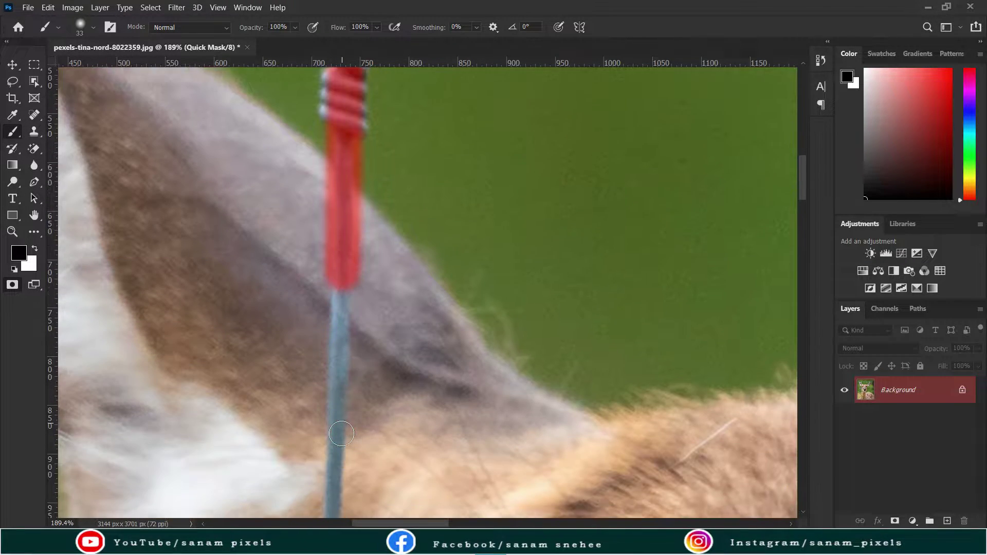
scroll(332, 437, "down", 3)
left_click(329, 439, "shift")
scroll(326, 441, "down", 3)
scroll(324, 443, "down", 2)
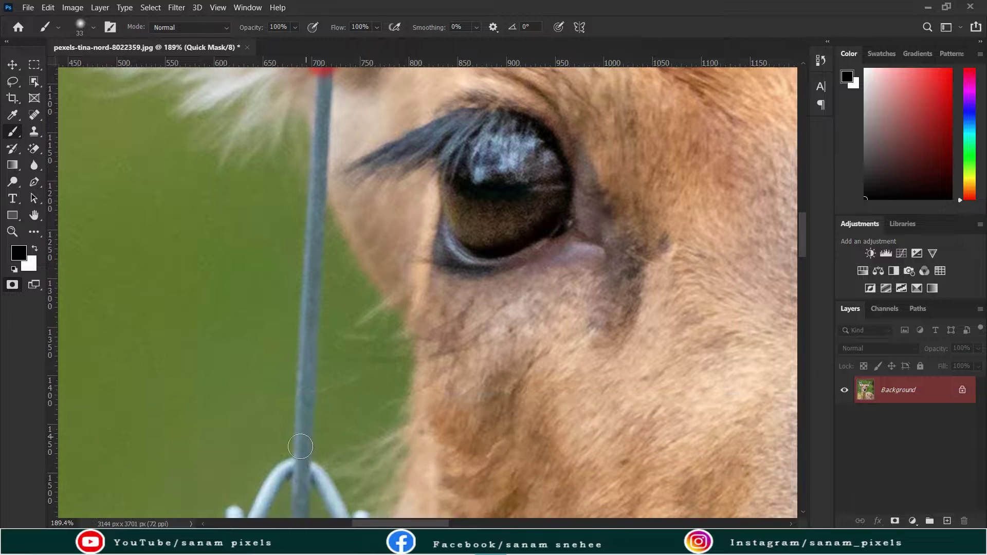
left_click(301, 452, "shift")
scroll(301, 452, "down", 2)
scroll(301, 452, "down", 2)
left_click(300, 383, "shift")
scroll(300, 391, "down", 1)
left_click(304, 432, "shift")
- Continue masking the left wire past the neck and leaves down to the lower knot
scroll(304, 432, "down", 2)
scroll(295, 459, "down", 5)
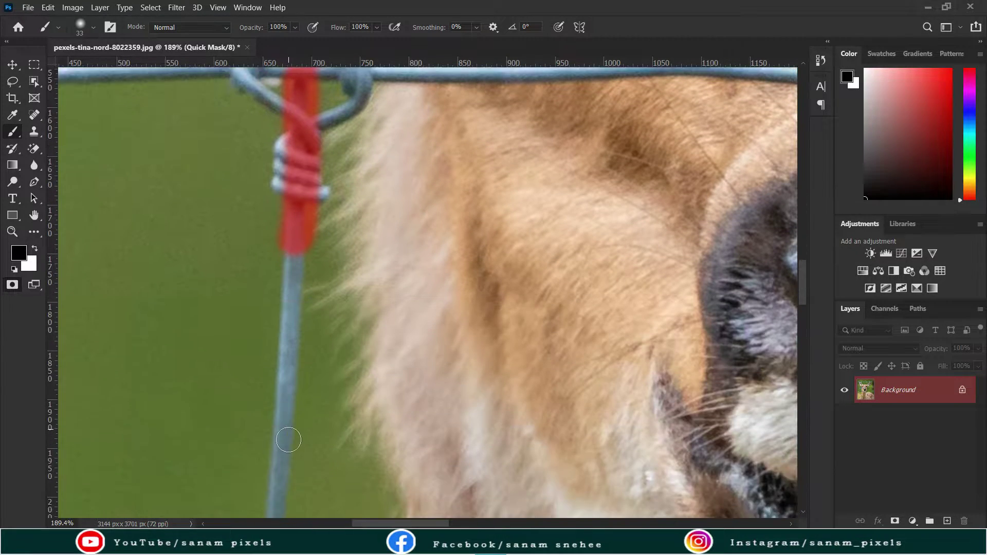
scroll(288, 466, "down", 2)
left_click(283, 453, "shift")
scroll(258, 437, "down", 3)
left_click(247, 423, "shift")
scroll(241, 406, "down", 2)
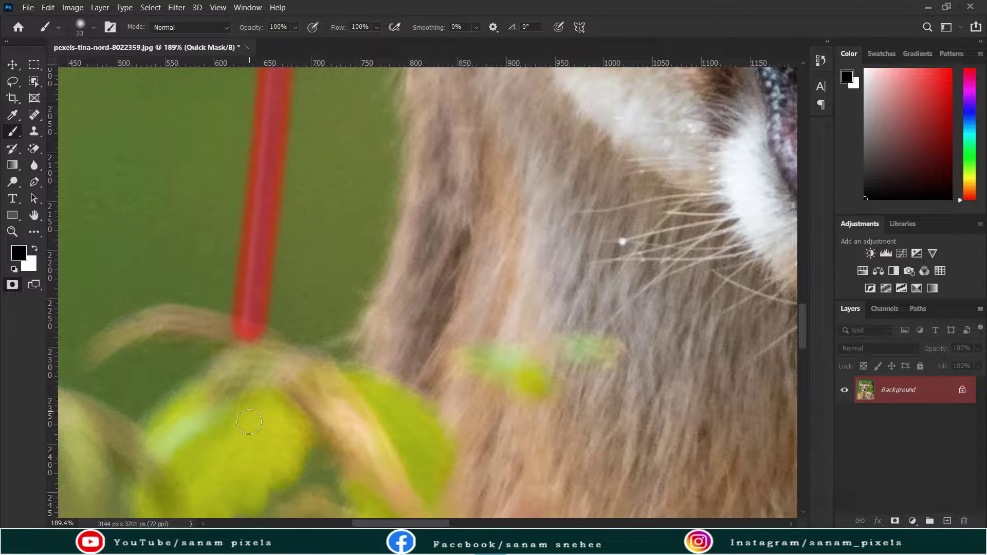
scroll(206, 322, "down", 4)
left_click(234, 338, "shift")
scroll(234, 338, "down", 3)
left_click(222, 397, "shift")
scroll(223, 396, "down", 2)
left_click(218, 378, "shift")
scroll(217, 382, "down", 3)
scroll(217, 382, "down", 4)
scroll(298, 257, "left", 2)
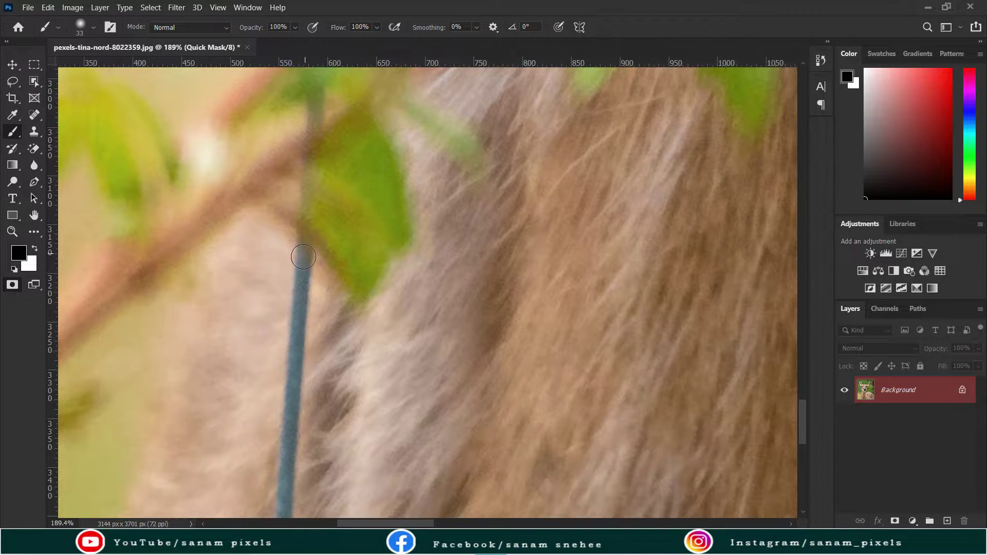
scroll(298, 257, "down", 4)
left_click(289, 331, "shift")
scroll(286, 339, "down", 2)
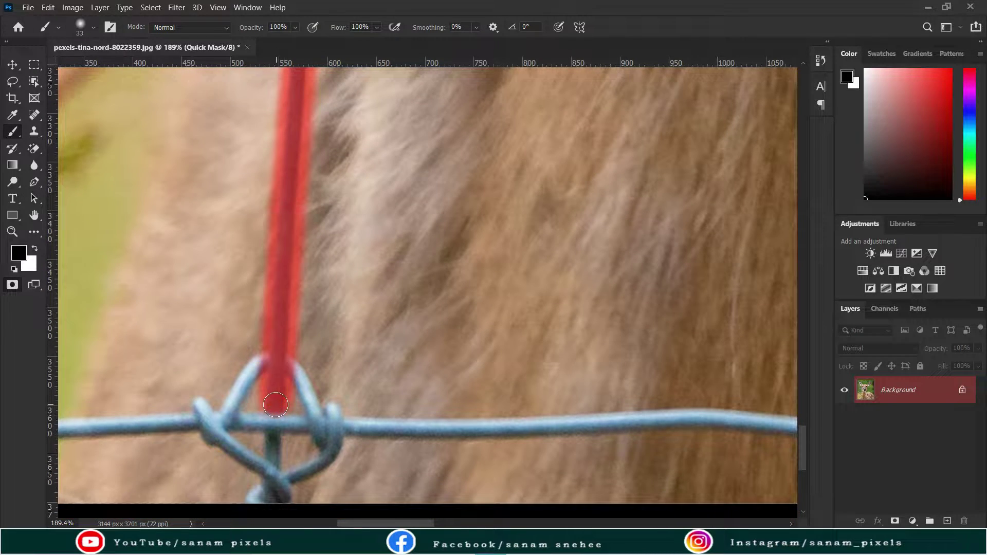
scroll(276, 405, "down", 2)
scroll(276, 406, "down", 4)
scroll(369, 308, "right", 3)
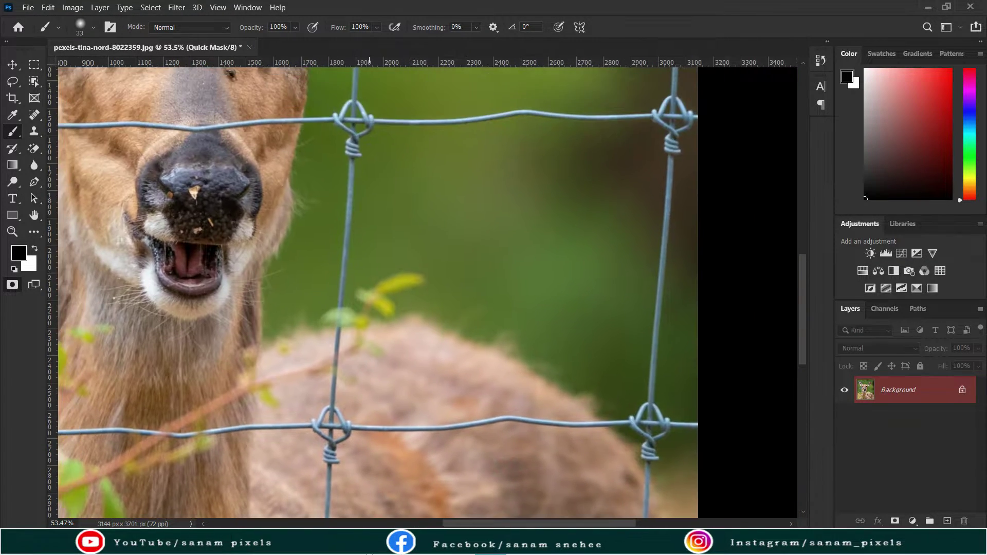
- Mask the wire by the right ear from its top down over the ear
scroll(369, 309, "up", 4)
scroll(369, 308, "up", 4)
scroll(426, 169, "up", 3)
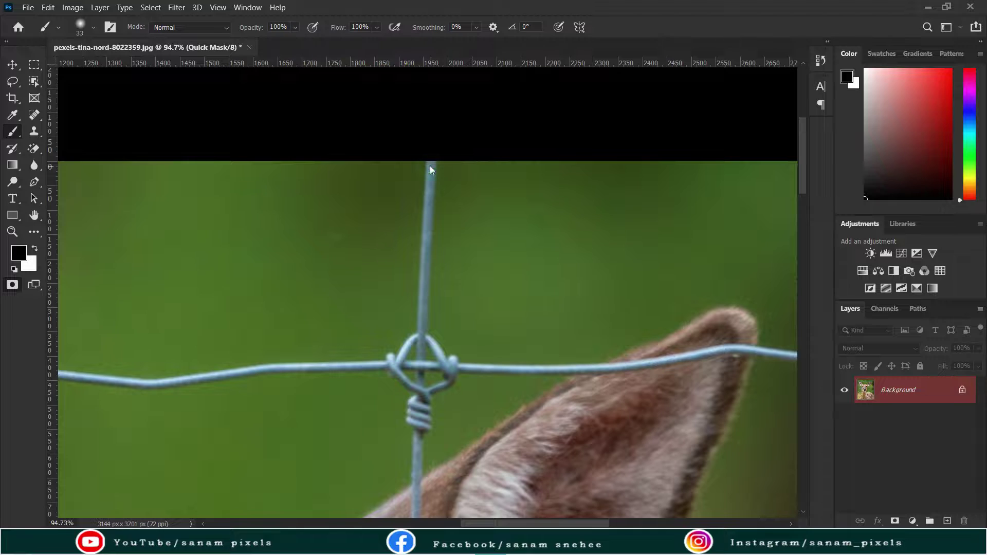
scroll(431, 167, "up", 3)
scroll(416, 500, "down", 3)
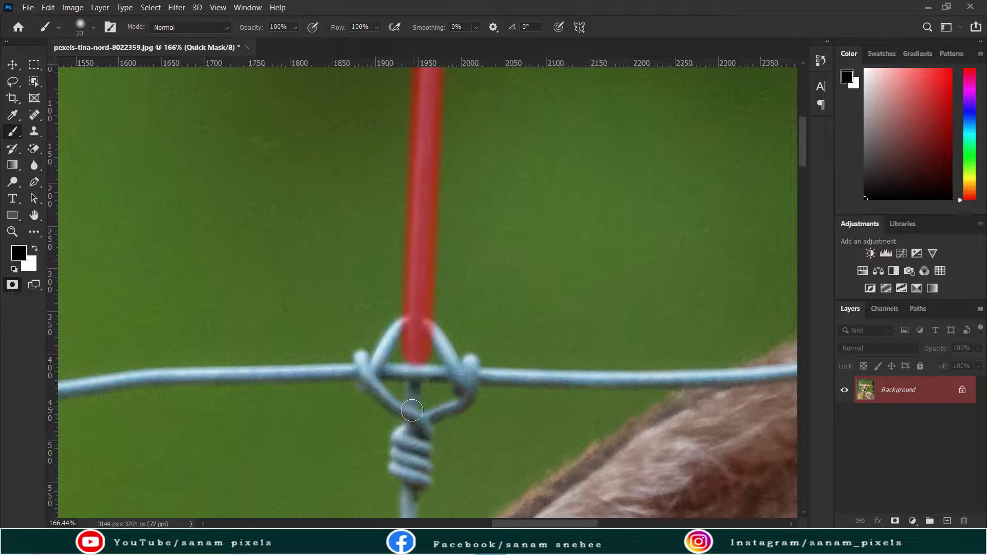
scroll(416, 500, "down", 3)
scroll(416, 500, "down", 3)
left_click(405, 343, "shift")
scroll(401, 437, "down", 3)
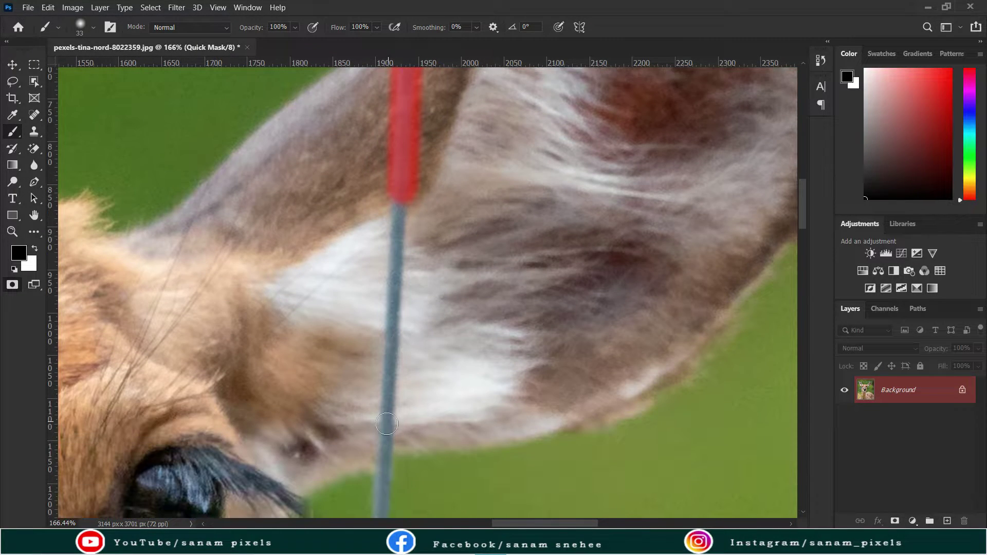
left_click(386, 414, "shift")
scroll(387, 417, "down", 3)
scroll(381, 419, "down", 3)
- Continue masking that wire down through the lower knots and coil to the bottom knot
scroll(366, 433, "down", 4)
scroll(363, 430, "down", 3)
scroll(339, 417, "down", 3)
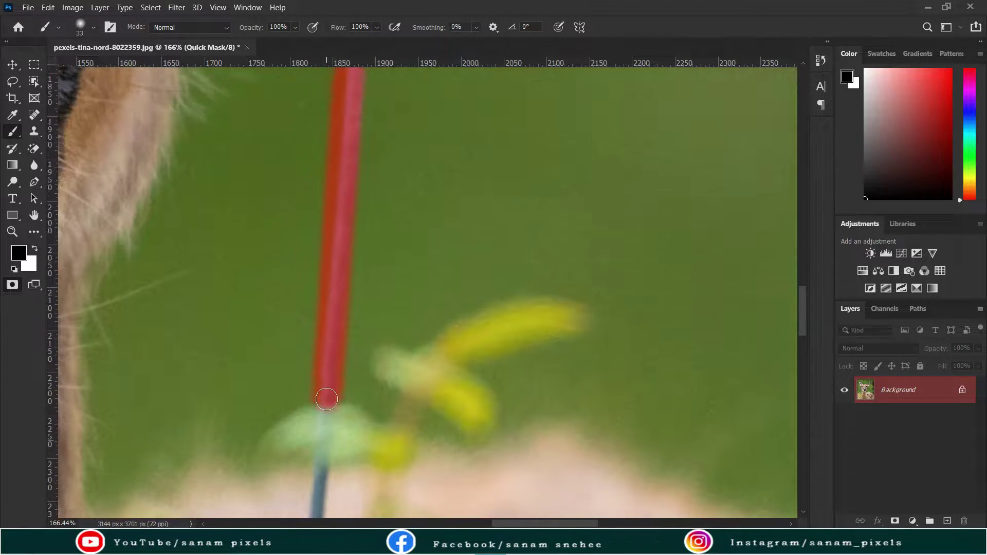
scroll(313, 364, "down", 3)
left_click(309, 362, "shift")
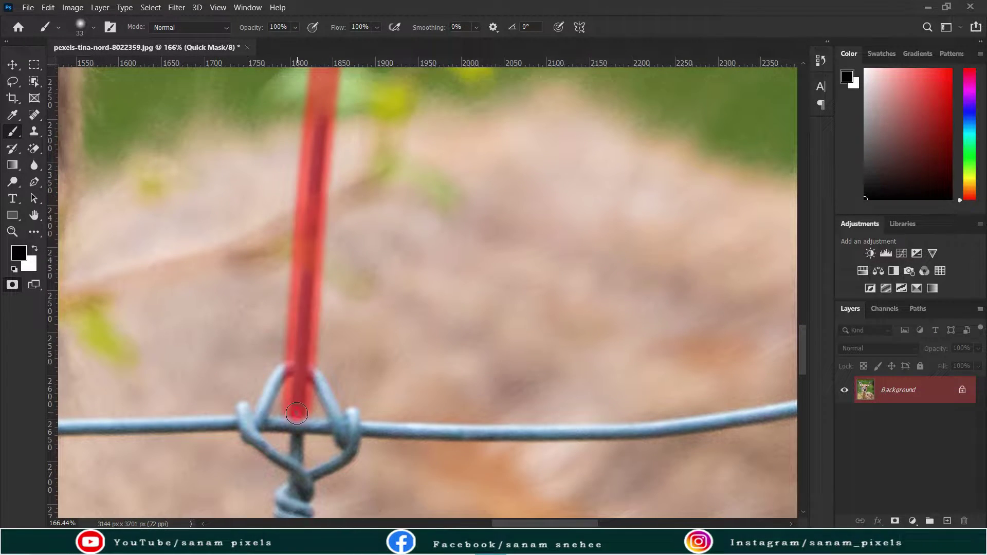
scroll(304, 380, "down", 1)
scroll(293, 399, "down", 1)
left_click(293, 399, "shift")
scroll(292, 405, "down", 1)
scroll(291, 404, "down", 1)
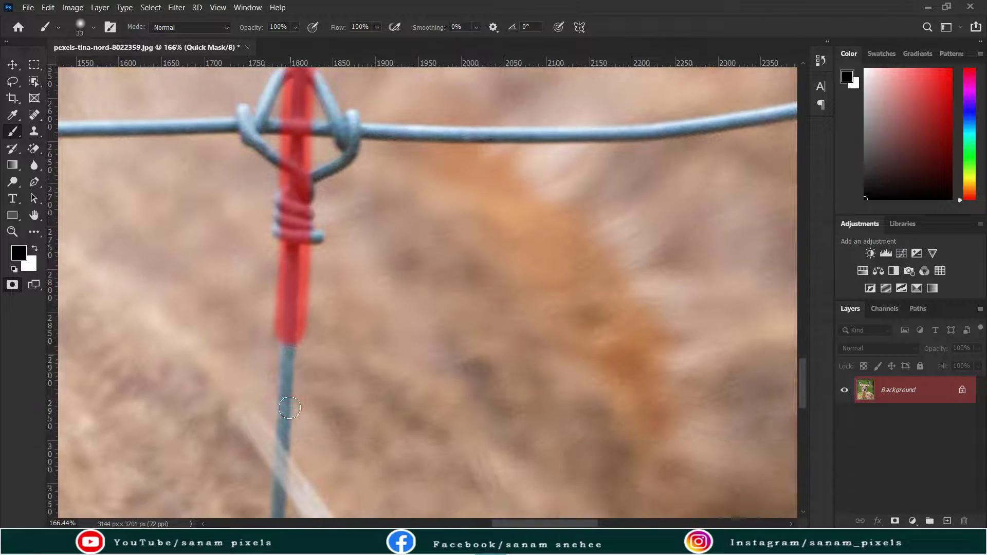
left_click(288, 401, "shift")
scroll(285, 401, "down", 2)
scroll(275, 399, "down", 3)
scroll(274, 399, "down", 1)
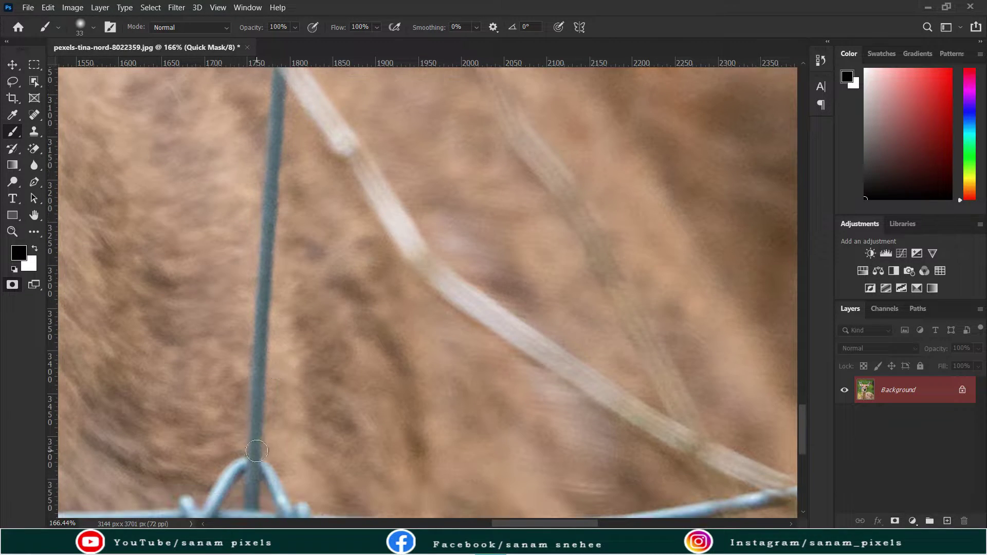
scroll(254, 455, "down", 3)
left_click(252, 455, "shift")
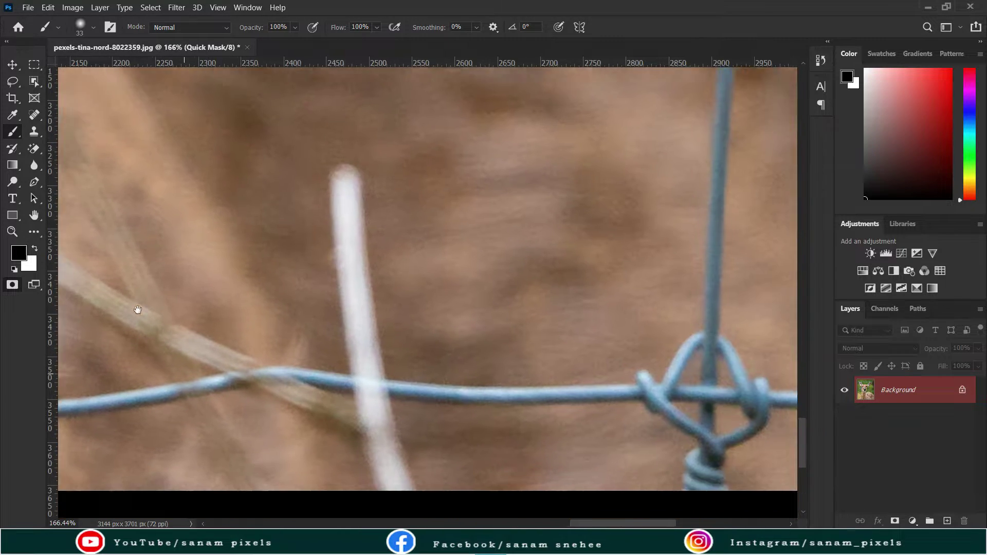
- Mask the rightmost vertical wire upward from the bottom to the wire junction
left_click_drag(702, 325, 222, 390)
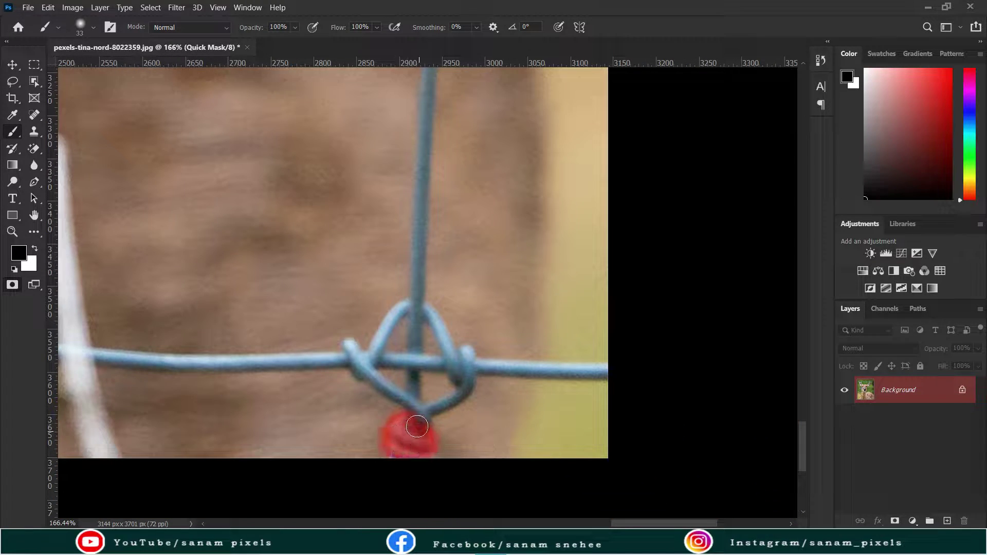
scroll(415, 247, "up", 2)
scroll(435, 137, "up", 1)
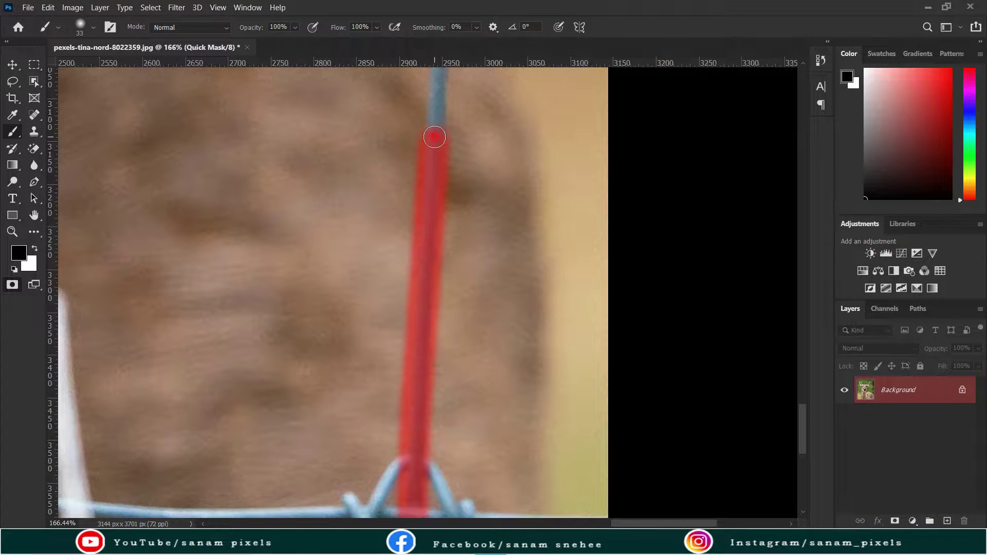
left_click(433, 137, "shift")
scroll(432, 136, "up", 4)
scroll(467, 186, "up", 4)
left_click(467, 186, "shift")
scroll(460, 155, "up", 2)
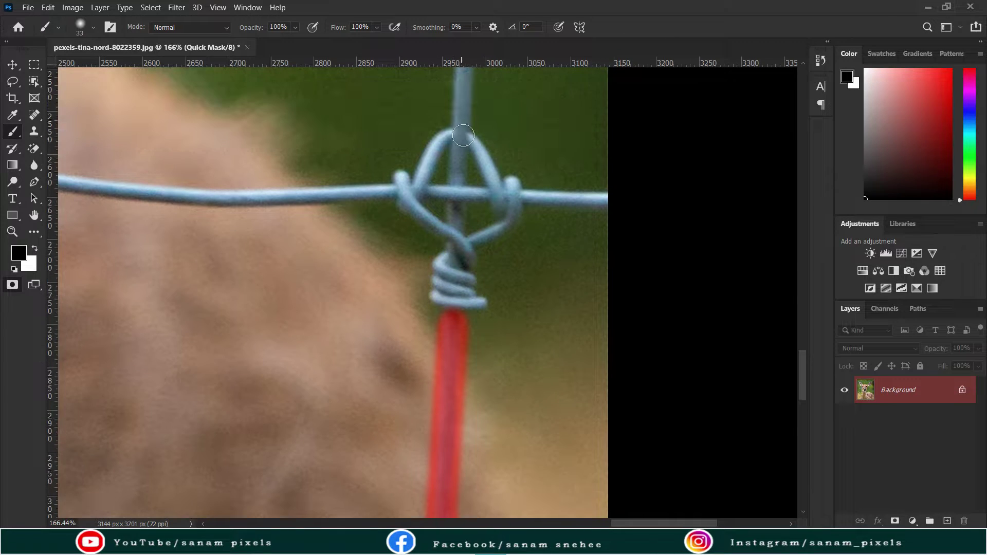
left_click(457, 178, "shift")
scroll(477, 215, "up", 4)
scroll(478, 215, "up", 1)
left_click(485, 121, "shift")
scroll(485, 122, "up", 2)
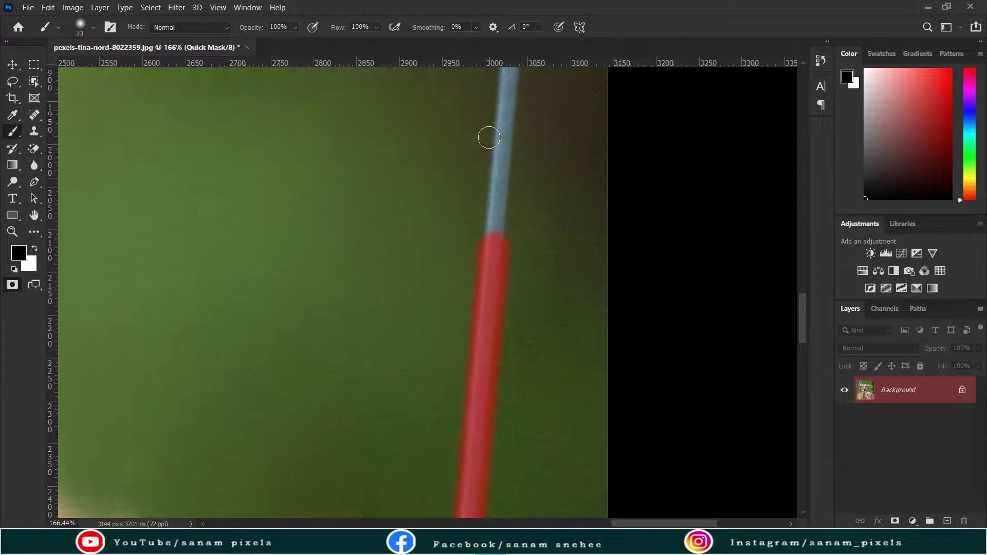
scroll(509, 154, "up", 3)
left_click(513, 166, "shift")
scroll(517, 156, "up", 2)
scroll(519, 153, "up", 1)
left_click(520, 186, "shift")
- Continue masking the rightmost wire through the upper knot to the top edge
scroll(520, 177, "up", 2)
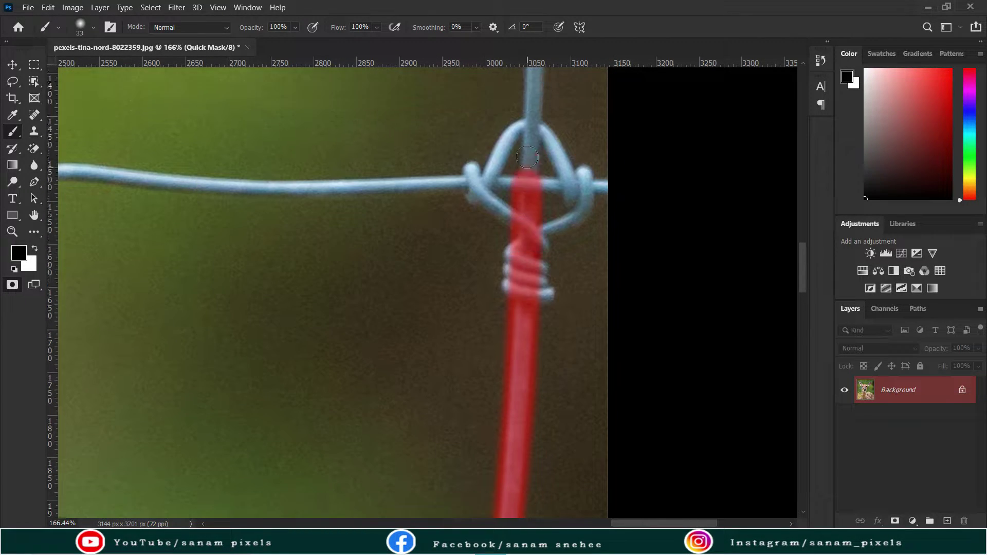
scroll(532, 150, "up", 3)
left_click(541, 126, "shift")
scroll(541, 136, "up", 3)
scroll(547, 148, "up", 3)
left_click(564, 100, "shift")
scroll(565, 124, "up", 3)
scroll(565, 145, "up", 2)
left_click(568, 165, "shift")
scroll(569, 165, "up", 3)
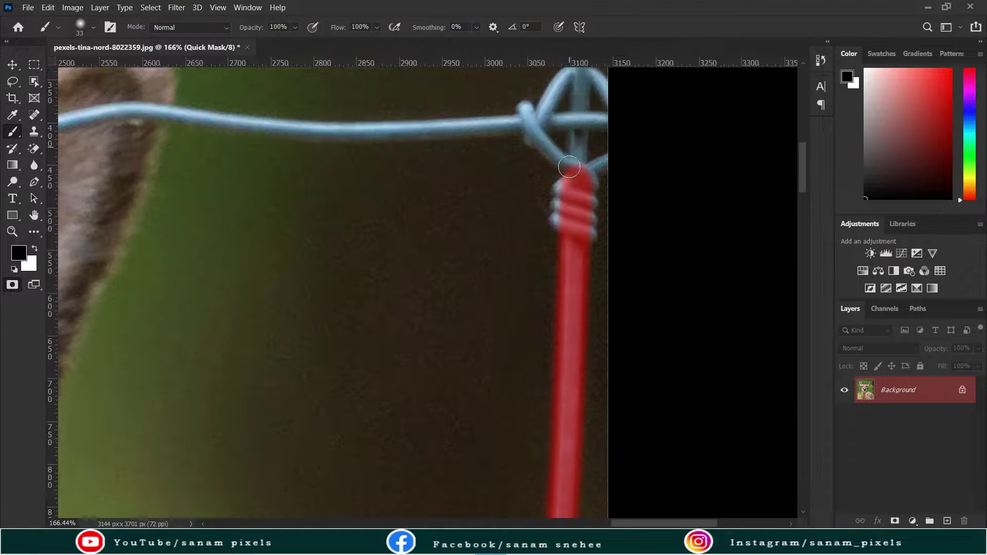
scroll(573, 150, "up", 3)
left_click(575, 128, "shift")
scroll(583, 137, "up", 3)
scroll(583, 136, "up", 2)
left_click(595, 150, "shift")
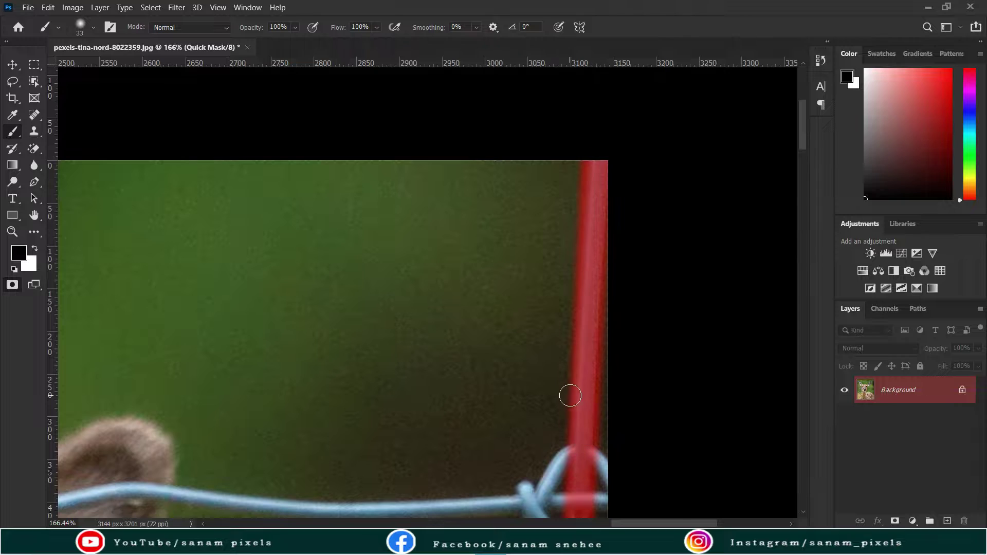
- Reposition the view and resize the brush for masking the horizontal wire
scroll(569, 397, "down", 3, "alt")
mouse_move(392, 369)
left_mouse_down()
mouse_move(307, 279)
mouse_move(413, 303)
left_mouse_up()
scroll(289, 324, "up", 3, "alt")
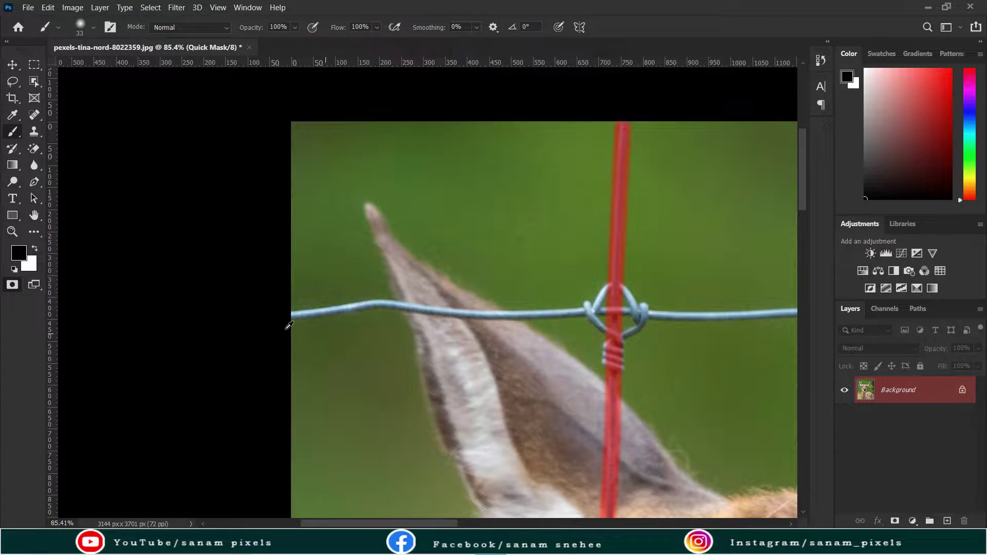
scroll(293, 317, "up", 3, "alt")
right_click(301, 322, "alt")
- Quick-mask the horizontal top wire from its left end toward the first knot
mouse_move(297, 322)
left_mouse_down()
mouse_move(676, 277)
mouse_move(127, 280)
left_mouse_up()
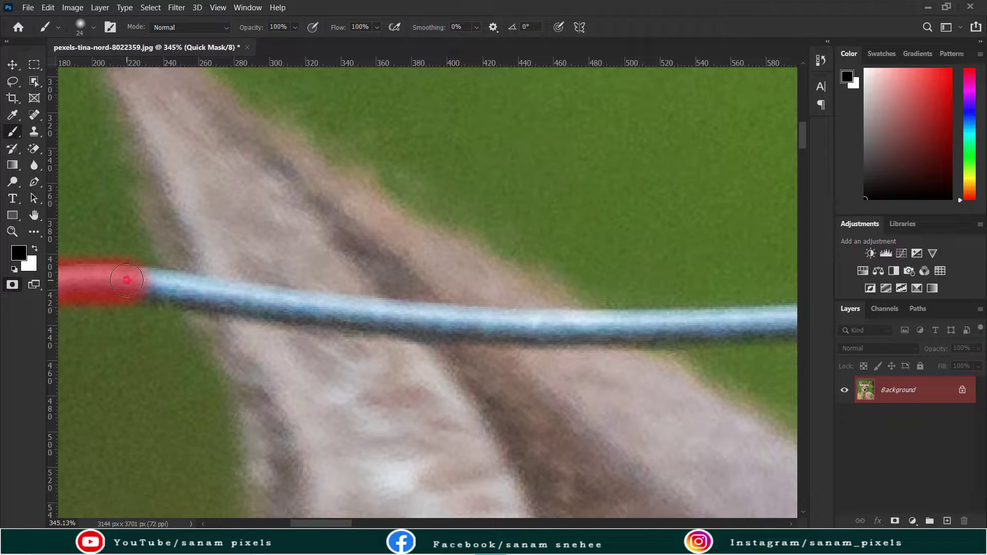
left_click(534, 328, "shift")
left_click_drag(563, 319, 291, 366)
left_click(563, 377, "shift")
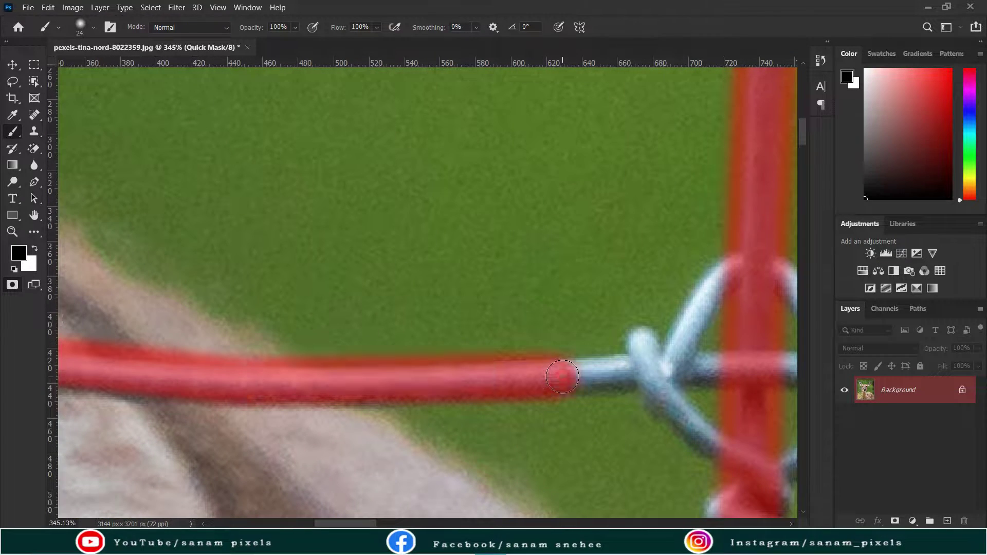
left_click(661, 366, "shift")
mouse_move(664, 365)
left_mouse_down()
mouse_move(239, 388)
mouse_move(273, 488)
mouse_move(437, 396)
mouse_move(375, 355)
mouse_move(252, 354)
mouse_move(370, 396)
mouse_move(540, 411)
mouse_move(639, 408)
left_mouse_up()
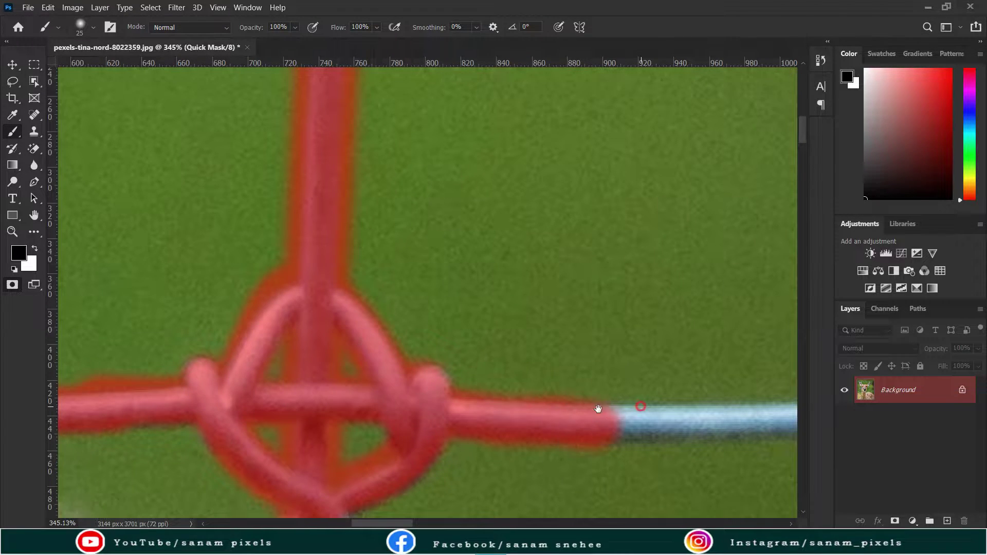
- Extend straight mask strokes along the top wire and cover the knot and its loops
scroll(420, 383, "right", 10)
left_click(550, 366, "shift")
scroll(190, 364, "right", 8)
left_click(527, 400, "shift")
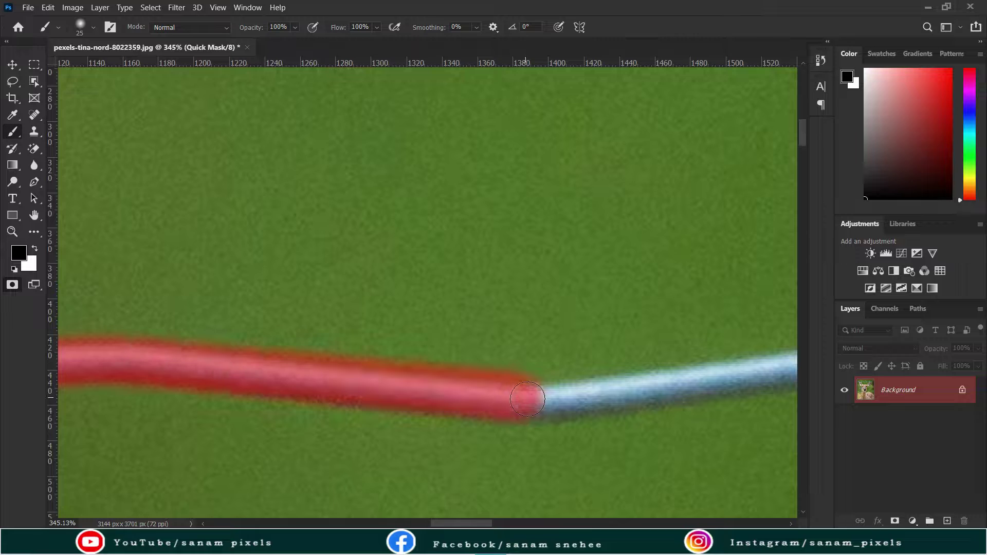
left_click(610, 377, "shift")
scroll(430, 410, "right", 6)
scroll(234, 414, "right", 1)
left_click(316, 388, "shift")
left_click(684, 340, "shift")
scroll(684, 339, "right", 9)
left_click(655, 355, "shift")
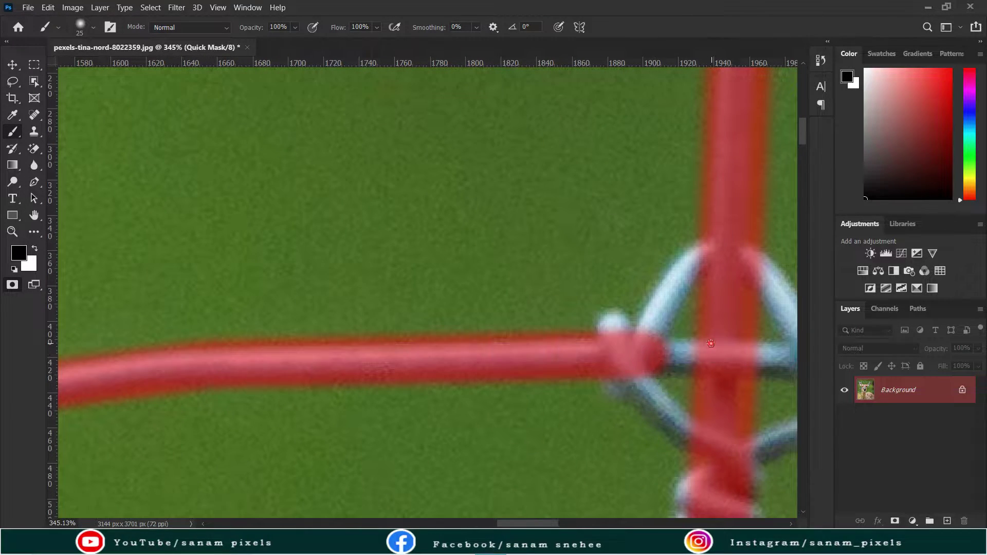
scroll(581, 374, "right", 6)
mouse_move(581, 374)
left_mouse_down()
mouse_move(478, 304)
mouse_move(319, 329)
mouse_move(360, 412)
mouse_move(529, 370)
mouse_move(534, 333)
left_mouse_up()
- Adjust the brush size and hardness settings
scroll(441, 275, "down", 3)
mouse_move(375, 356)
left_mouse_down()
mouse_move(350, 437)
mouse_move(412, 368)
left_mouse_up()
right_click(376, 328)
key("Return")
- Continue masking the blue wire rightward up to the wire junction
scroll(481, 331, "right", 7)
scroll(481, 331, "up", 2)
left_click_drag(495, 324, 198, 322)
left_click_drag(500, 313, 319, 351)
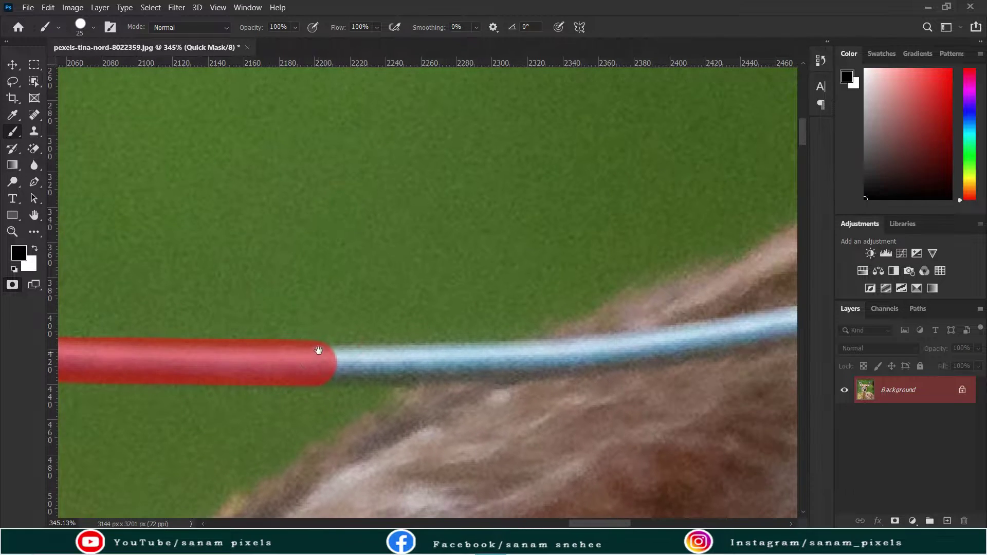
mouse_move(515, 334)
left_mouse_down()
mouse_move(221, 357)
mouse_move(481, 349)
left_mouse_up()
scroll(528, 350, "right", 3)
scroll(527, 350, "up", 1)
left_click_drag(352, 379, 553, 344)
scroll(606, 353, "right", 7)
left_click(627, 371, "shift")
scroll(607, 355, "right", 8)
scroll(572, 317, "down", 1)
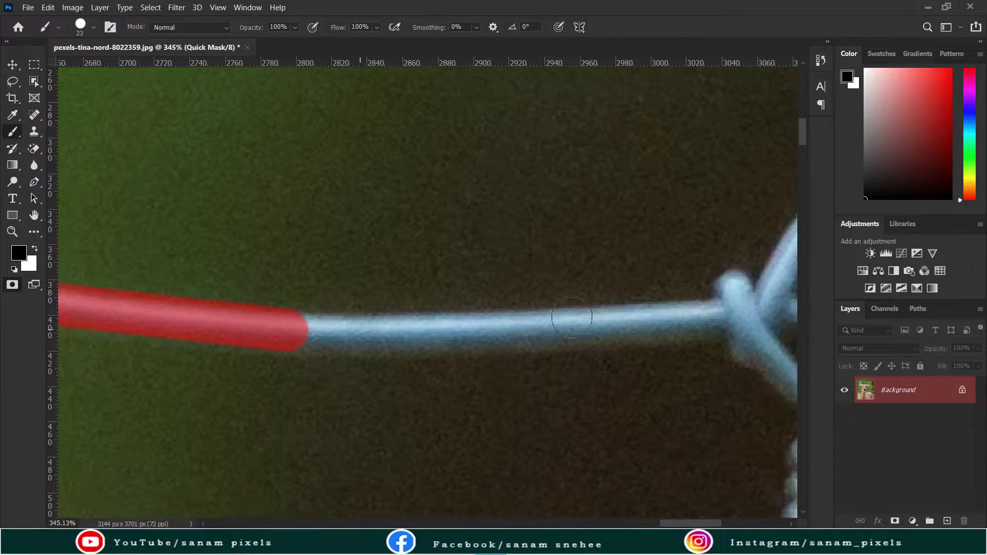
left_click(705, 321, "shift")
scroll(264, 368, "right", 8)
scroll(265, 368, "right", 3)
- Cover the junction knot, its blue loops, diagonal wire and arms with mask
mouse_move(273, 365)
left_mouse_down()
mouse_move(288, 334)
mouse_move(330, 420)
left_mouse_up()
left_click_drag(309, 355, 371, 251)
mouse_move(442, 278)
left_mouse_down()
mouse_move(324, 355)
mouse_move(437, 448)
left_mouse_up()
scroll(437, 309, "down", 4)
left_click_drag(452, 288, 425, 392)
mouse_move(380, 298)
left_mouse_down()
mouse_move(383, 371)
mouse_move(489, 231)
mouse_move(558, 209)
mouse_move(550, 412)
mouse_move(637, 166)
mouse_move(566, 8)
left_mouse_up()
mouse_move(671, 306)
left_mouse_down()
mouse_move(410, 303)
mouse_move(383, 278)
mouse_move(556, 386)
mouse_move(623, 265)
mouse_move(170, 296)
left_mouse_up()
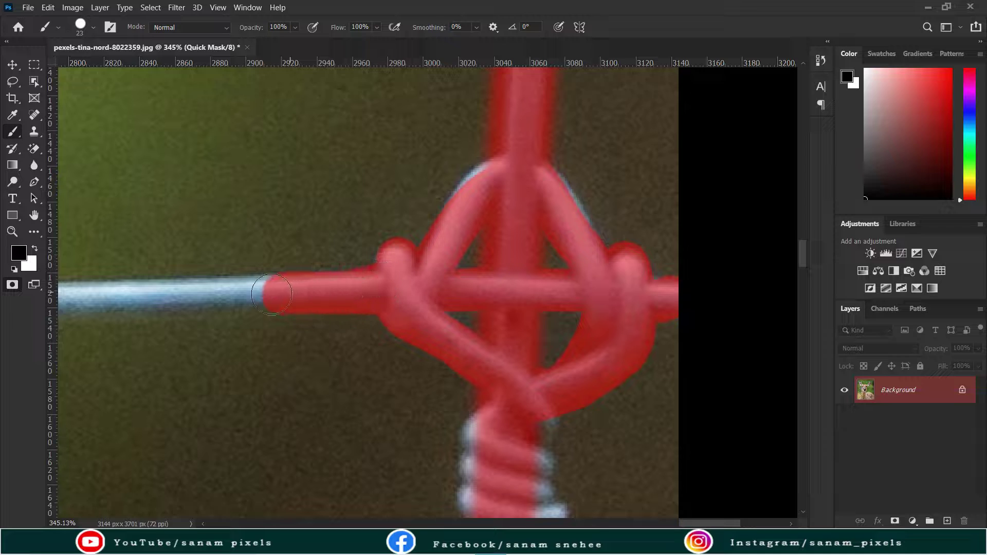
left_click_drag(570, 275, 792, 280)
mouse_move(672, 296)
left_mouse_down()
mouse_move(254, 284)
mouse_move(734, 331)
mouse_move(576, 314)
left_mouse_up()
- Mask the wire loop at the junction and paint leftward along the wire across the fur
left_click(267, 367, "shift")
scroll(247, 302, "left", 10)
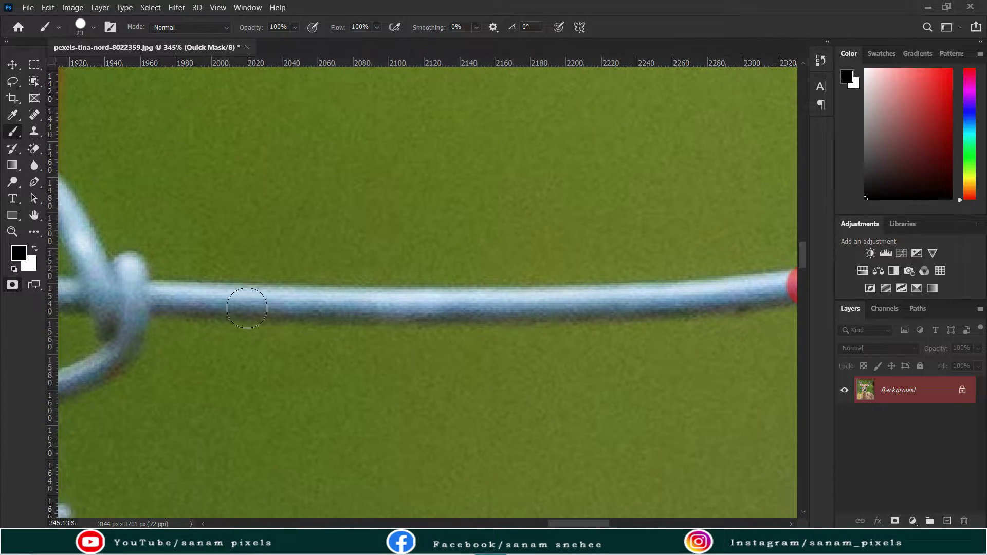
left_click(153, 294, "shift")
mouse_move(259, 302)
left_mouse_down()
mouse_move(497, 330)
mouse_move(463, 272)
mouse_move(346, 261)
mouse_move(339, 371)
mouse_move(493, 408)
mouse_move(522, 374)
mouse_move(289, 339)
left_mouse_up()
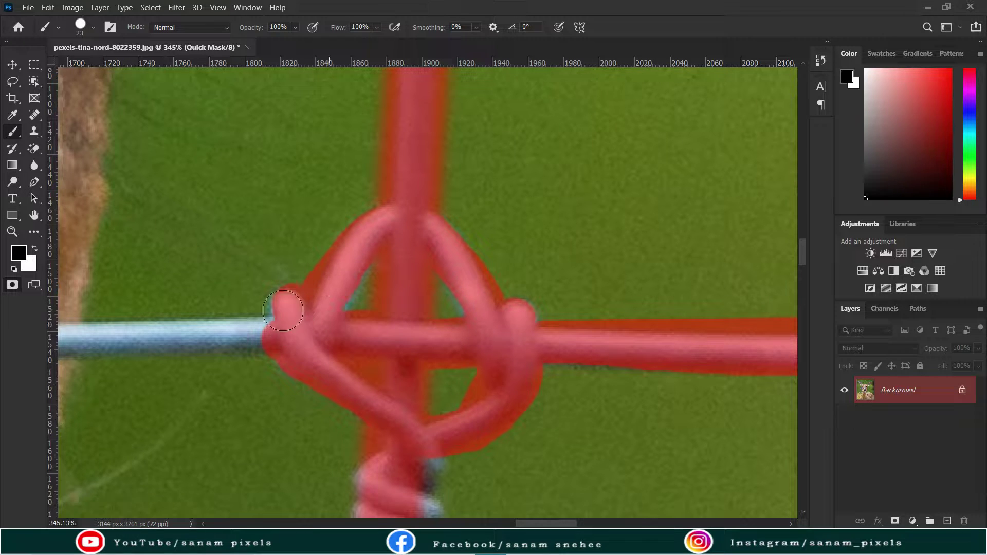
left_click_drag(250, 335, 673, 335)
left_click_drag(503, 325, 761, 308)
left_click_drag(379, 355, 548, 355)
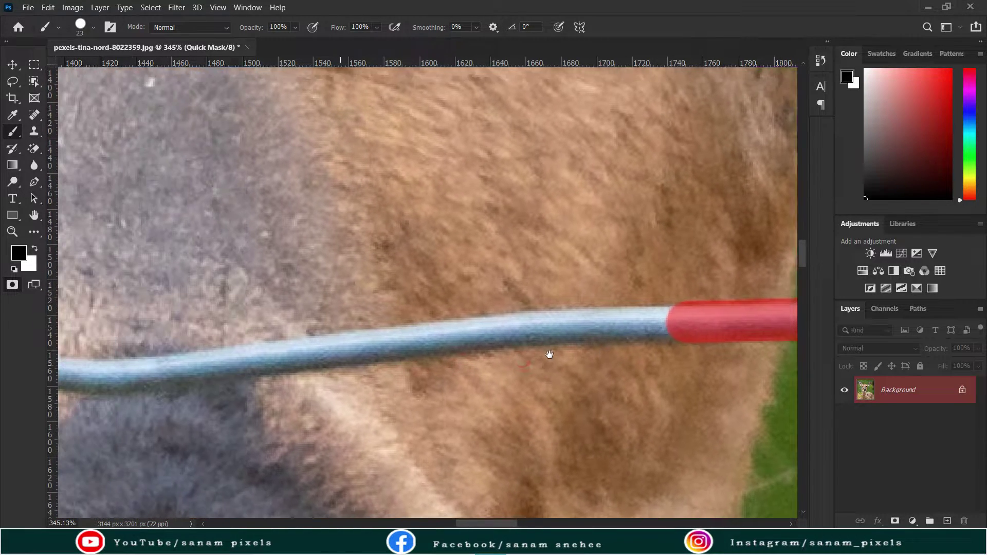
left_click_drag(705, 339, 331, 343)
left_click_drag(253, 335, 551, 335)
mouse_move(638, 334)
left_mouse_down()
mouse_move(293, 346)
mouse_move(581, 350)
mouse_move(284, 344)
mouse_move(670, 354)
left_mouse_up()
- Continue the mask leftward along the wire and over the knot's lower loop
left_click(342, 351, "shift")
left_click_drag(324, 349, 630, 348)
left_click(331, 350, "shift")
mouse_move(331, 350)
left_mouse_down()
mouse_move(201, 350)
mouse_move(257, 231)
mouse_move(396, 329)
mouse_move(384, 389)
mouse_move(249, 420)
mouse_move(144, 339)
left_mouse_up()
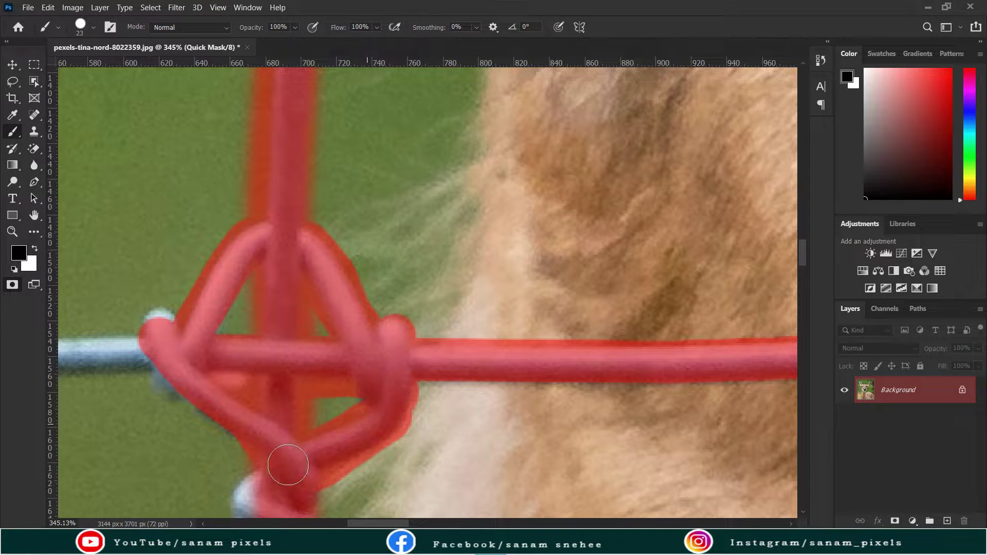
left_click_drag(267, 376, 743, 320)
- Mask the left wire to the junction, the coiled wire below the knot, and out to the left edge
left_click(597, 298)
left_click(176, 298, "shift")
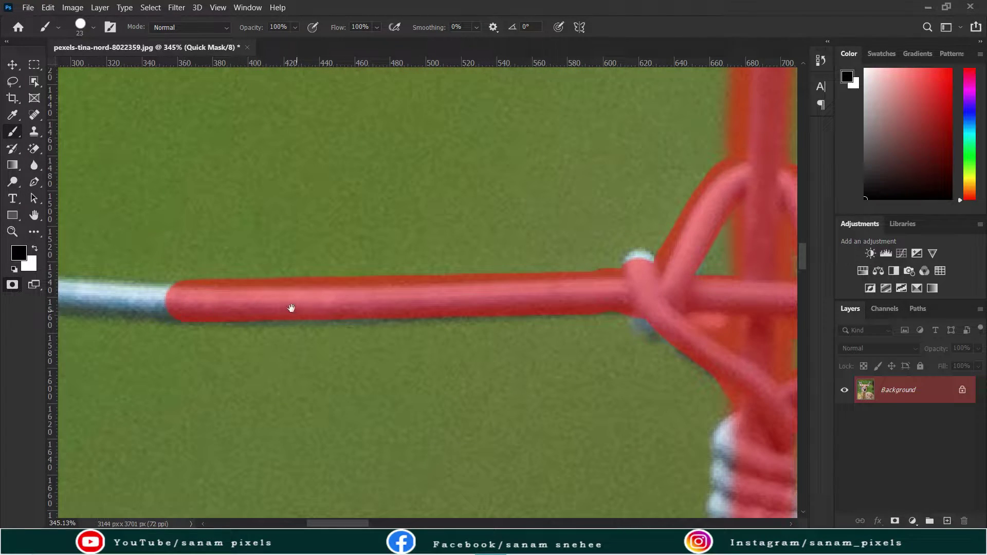
left_click_drag(643, 274, 456, 45)
left_click_drag(563, 194, 544, 252)
mouse_move(607, 281)
left_mouse_down()
mouse_move(337, 274)
mouse_move(57, 241)
left_mouse_up()
mouse_move(201, 276)
left_mouse_down()
mouse_move(606, 334)
mouse_move(342, 373)
left_mouse_up()
mouse_move(404, 335)
left_mouse_down()
mouse_move(278, 348)
mouse_move(401, 329)
mouse_move(247, 304)
left_mouse_up()
scroll(391, 329, "up", 5)
- Mask the chest wire and the lower diagonal wires of its knot
left_click(664, 324, "shift")
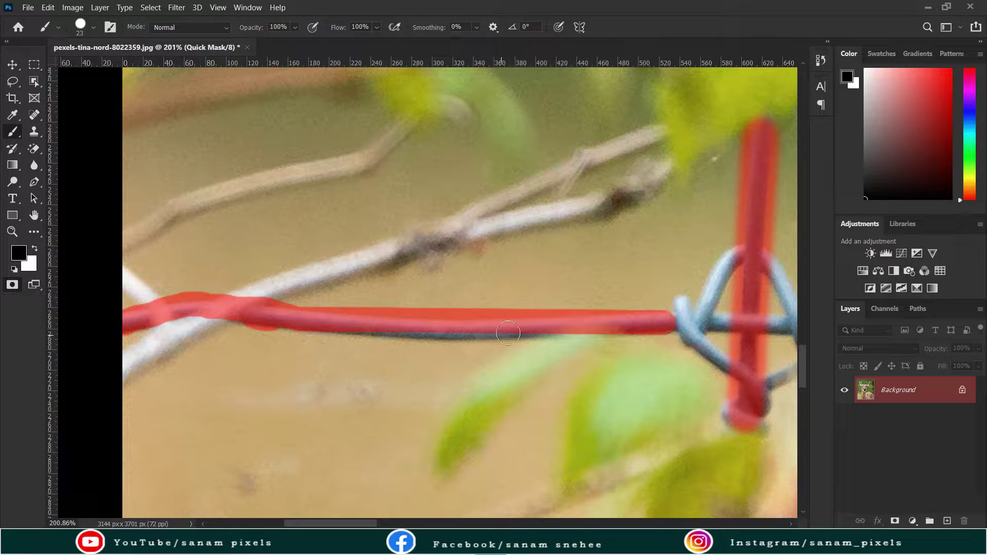
mouse_move(548, 311)
left_mouse_down()
mouse_move(231, 343)
mouse_move(247, 294)
left_mouse_up()
left_click_drag(324, 388, 217, 376)
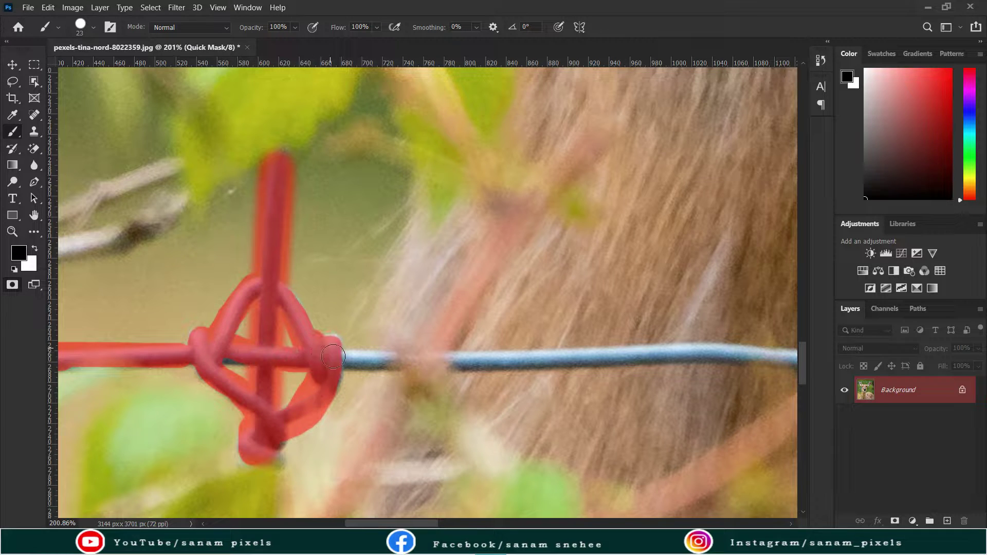
left_click_drag(471, 352, 147, 352)
- Mask the chest wire from the left edge to the knot, covering its loops and centre crossing
left_click(379, 355, "shift")
left_click(596, 370, "shift")
left_click_drag(596, 371, 278, 371)
left_click(545, 323, "shift")
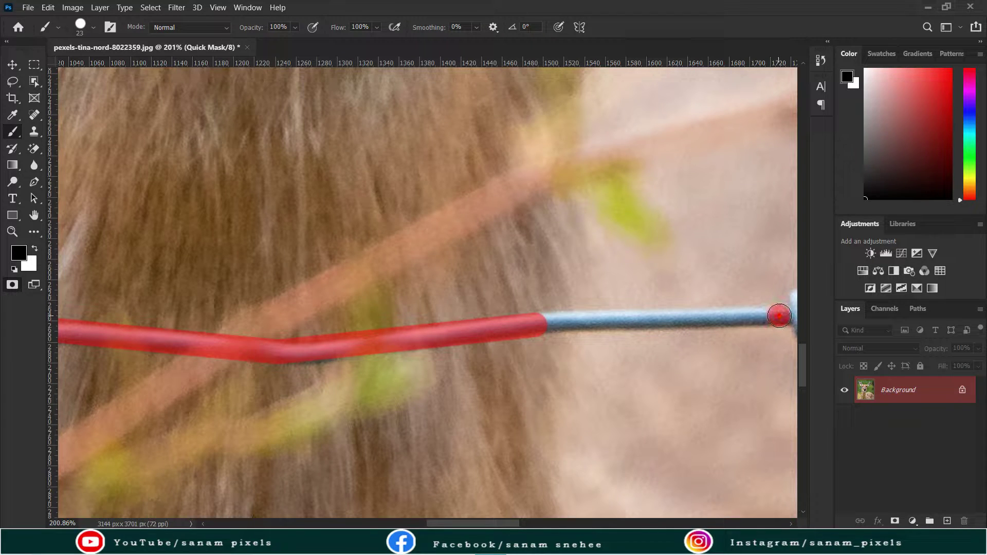
left_click(549, 324, "shift")
left_click_drag(763, 324, 279, 324)
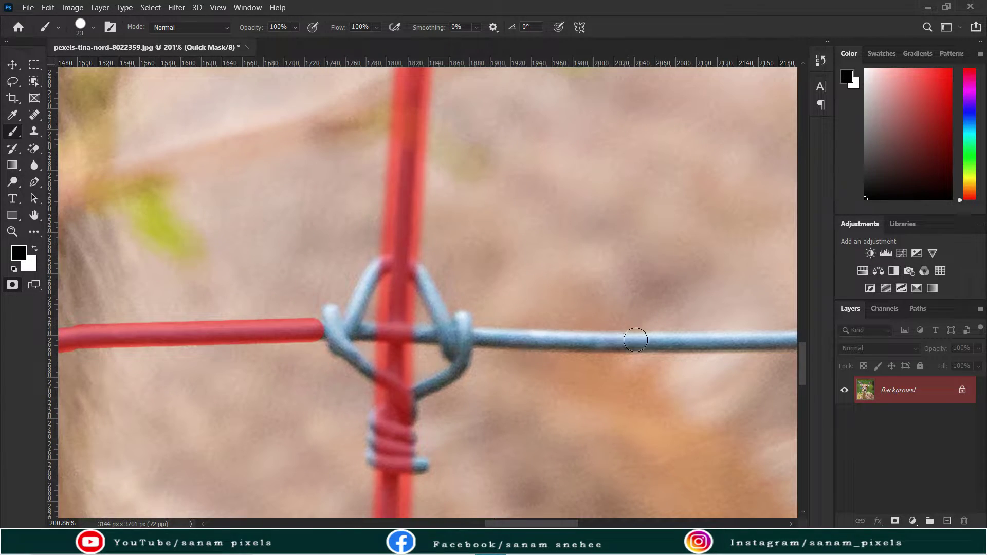
left_click(636, 340, "shift")
mouse_move(340, 322)
left_mouse_down()
mouse_move(411, 260)
mouse_move(454, 332)
left_mouse_up()
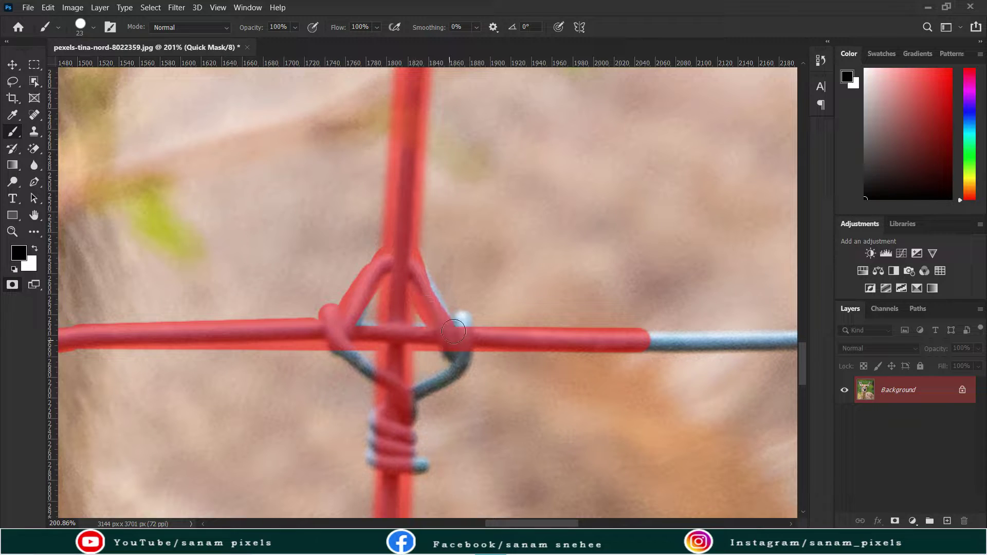
left_click_drag(384, 386, 403, 334)
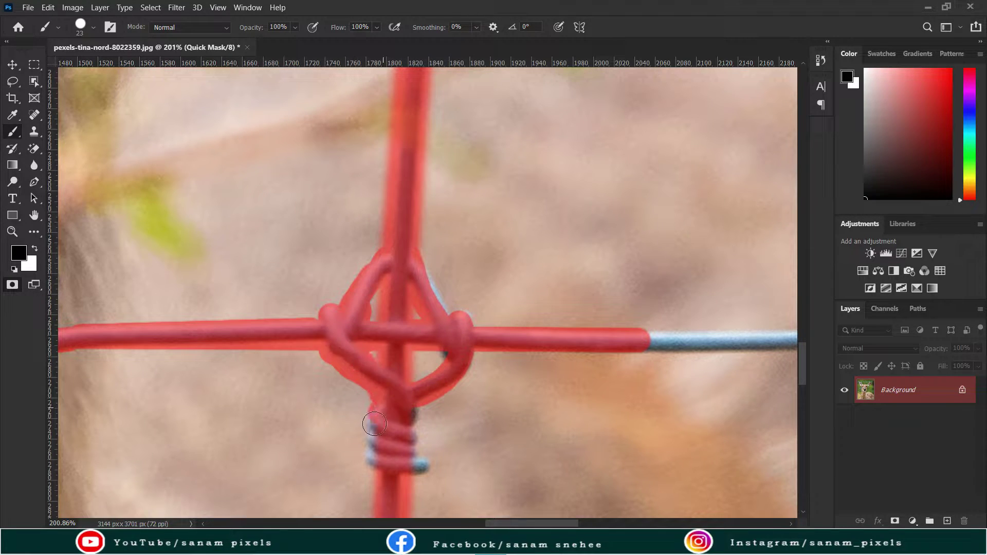
- Mask the wire toward the bend, undoing one misplaced straight stroke
scroll(453, 255, "right", 5)
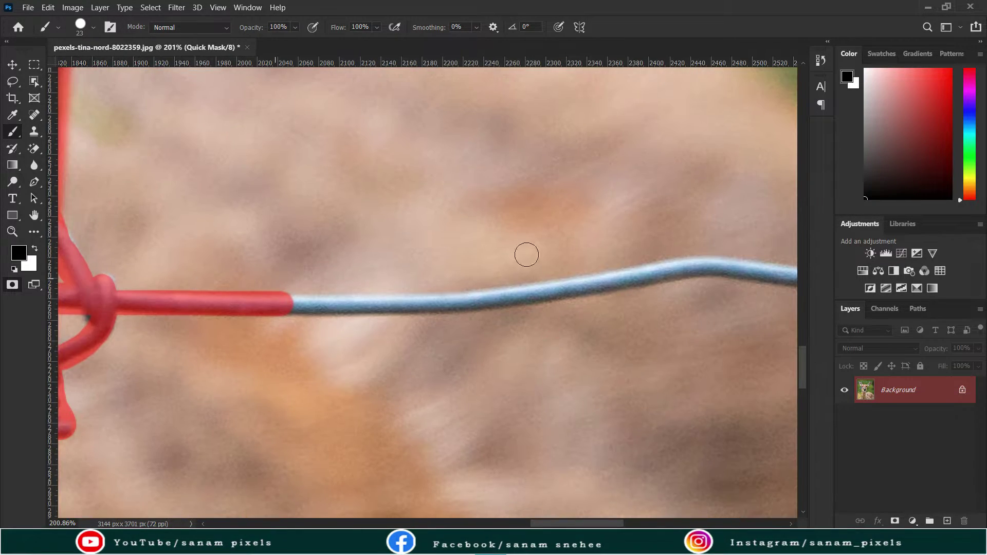
left_click(700, 268, "shift")
key("ctrl+z")
left_click(576, 285, "shift")
scroll(519, 315, "right", 4)
left_click(442, 311, "shift")
- Mask the wire into the next knot and from the knot to the right image edge
left_click(662, 332, "shift")
scroll(335, 313, "right", 2)
scroll(334, 312, "right", 5)
left_click(466, 284, "shift")
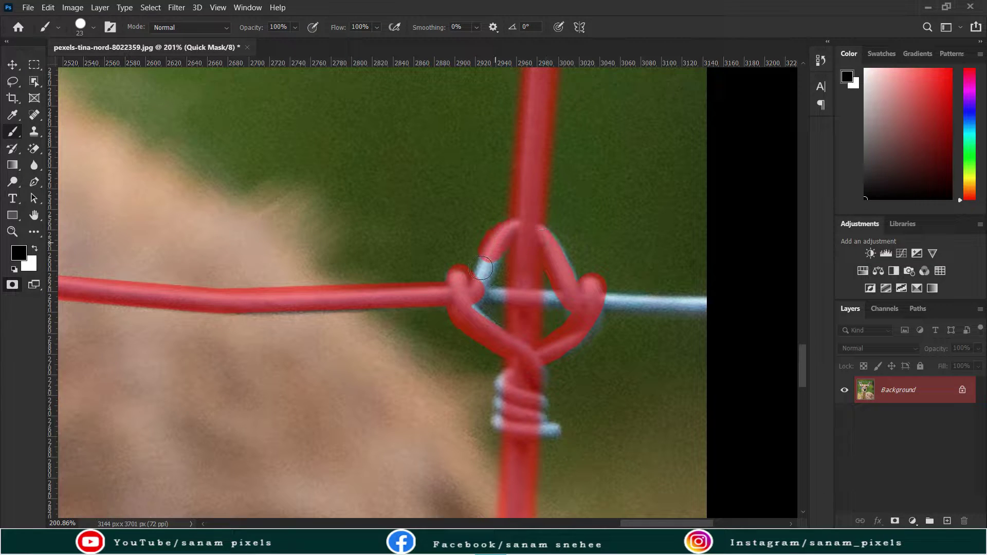
left_click_drag(549, 299, 714, 308)
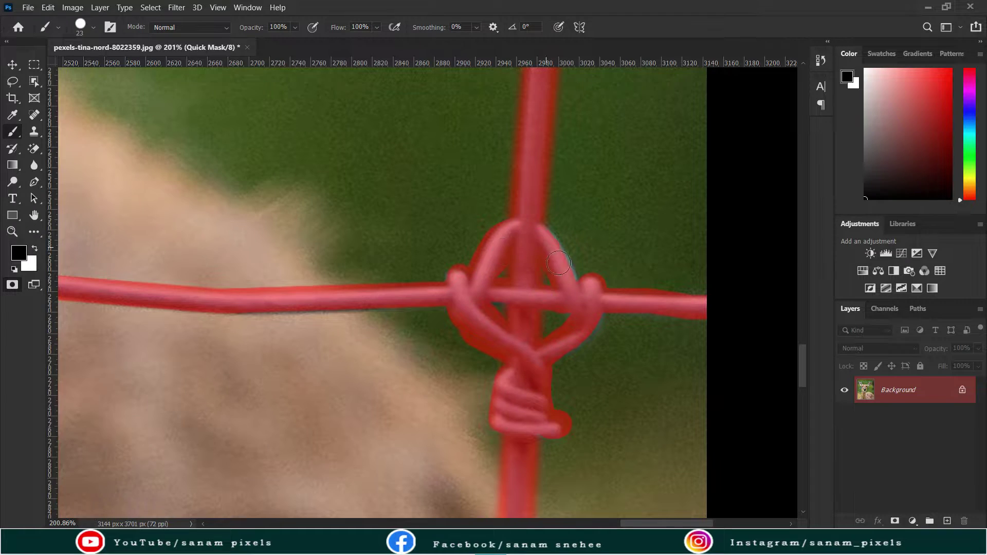
scroll(559, 263, "down", 5)
scroll(604, 442, "down", 4)
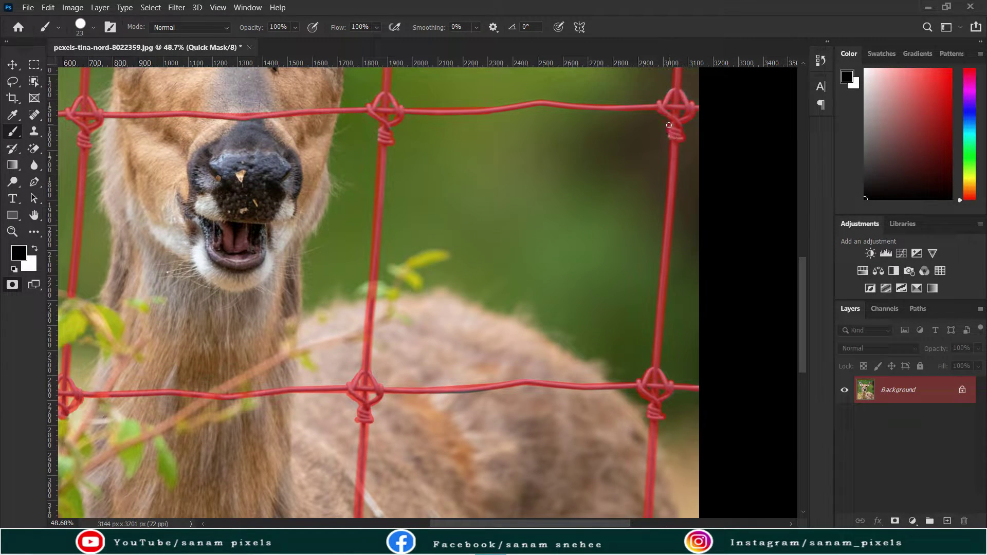
scroll(671, 93, "down", 3)
- Mask the bottom wire in straight stretches, joining it to the existing red
scroll(673, 315, "up", 5)
scroll(700, 287, "up", 4)
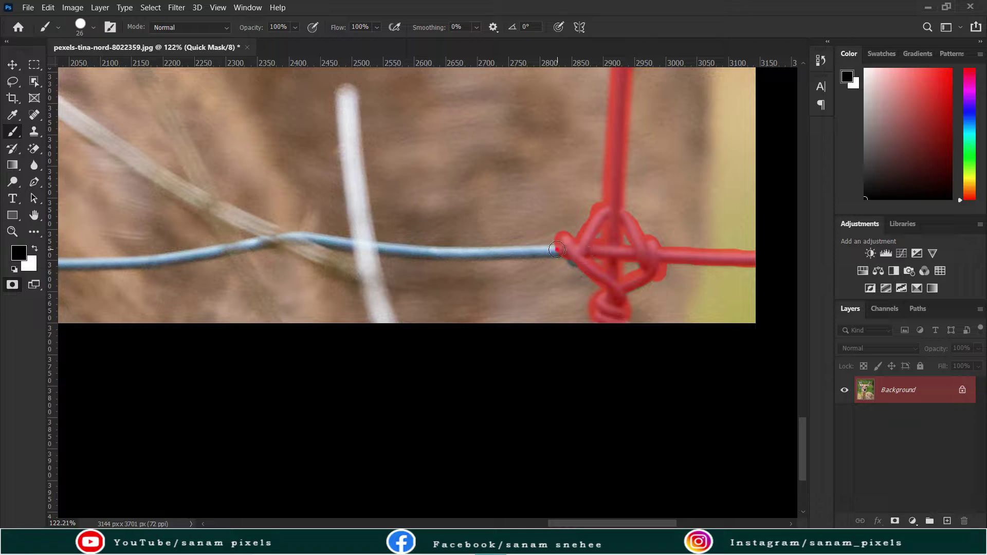
left_click(331, 238, "shift")
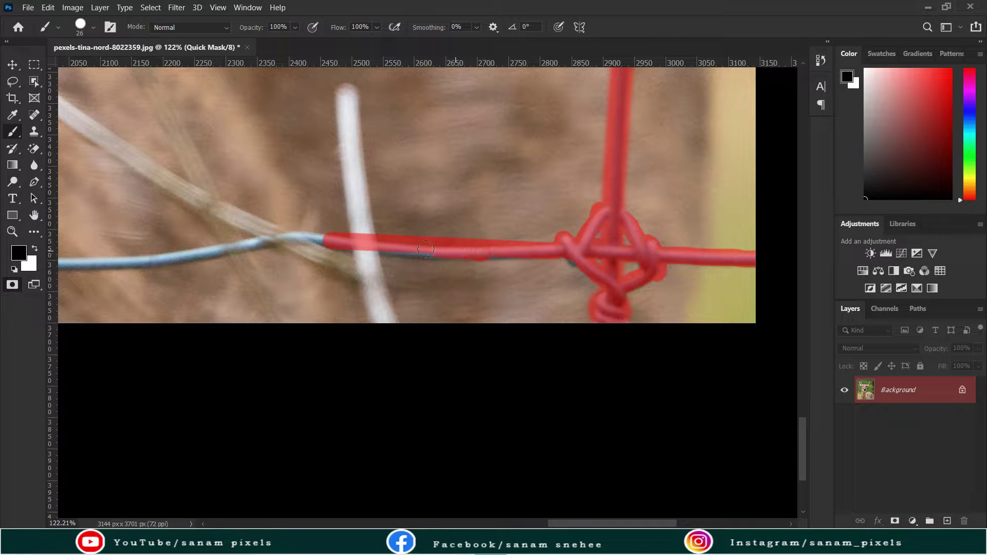
left_click_drag(297, 237, 538, 242)
left_click(447, 248, "shift")
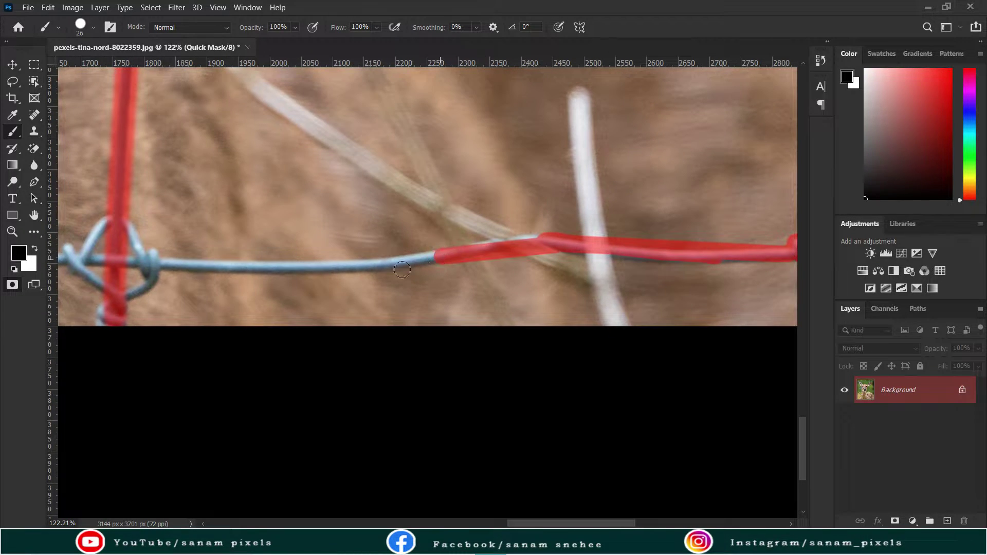
left_click_drag(403, 250, 558, 247)
left_click(314, 249, "shift")
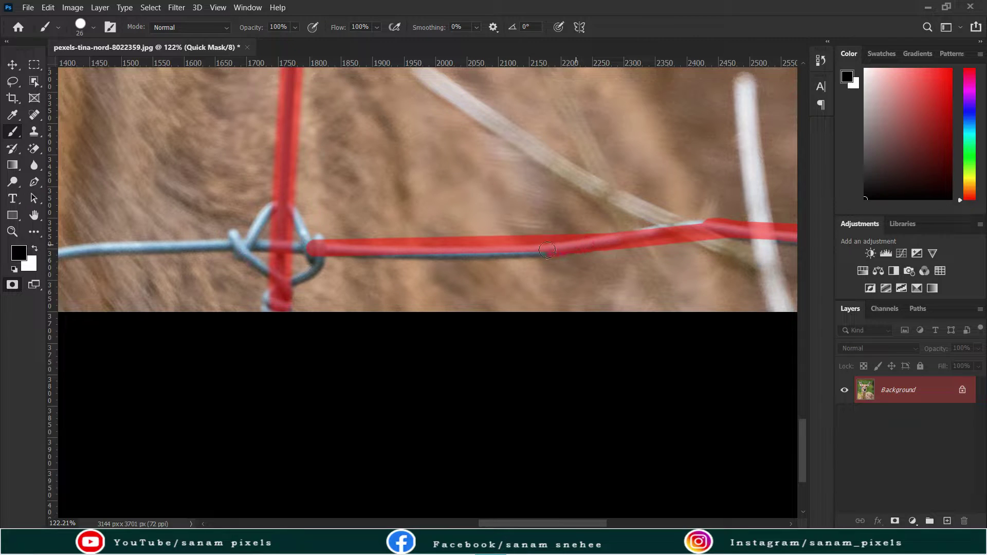
- Carry the mask through the knot to the image's left edge and check coverage
left_click_drag(241, 250, 570, 231)
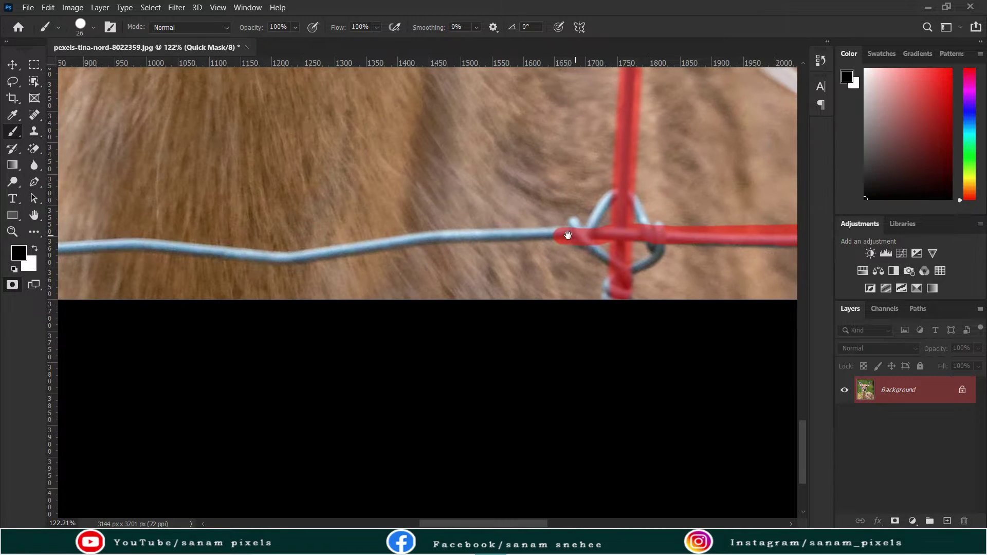
left_click(309, 255, "shift")
left_click_drag(303, 256, 582, 260)
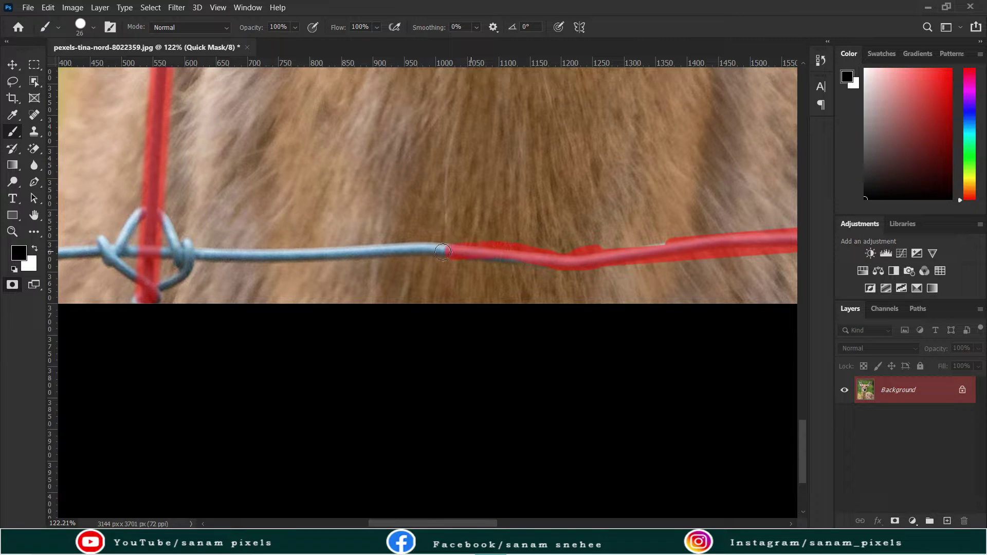
left_click_drag(187, 257, 168, 259)
left_click_drag(169, 259, 377, 262)
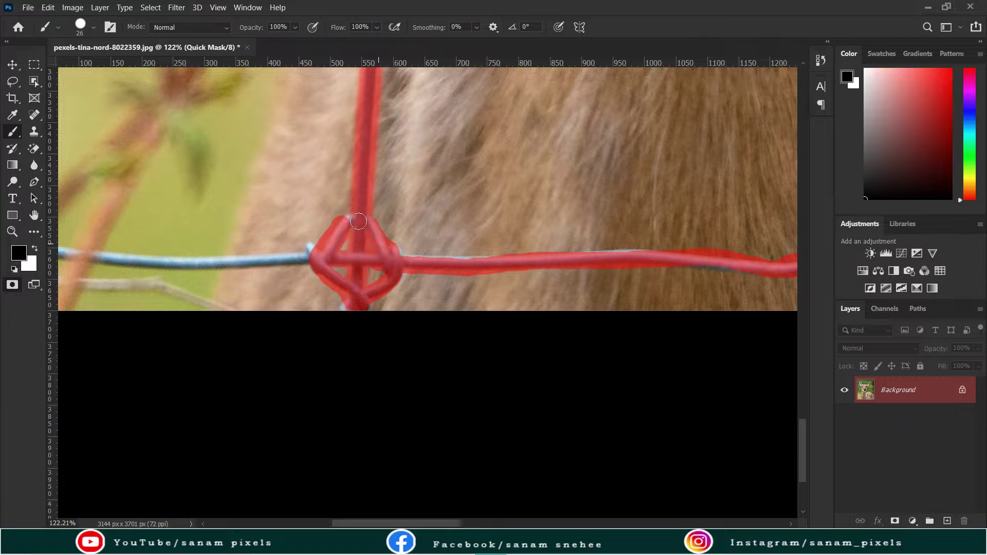
left_click_drag(362, 226, 809, 294)
left_click(488, 279, "shift")
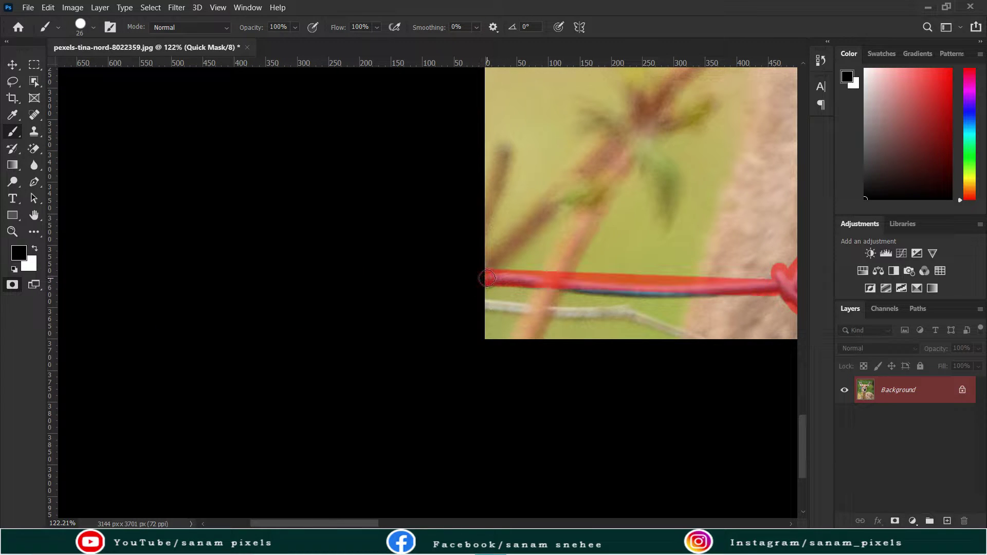
scroll(567, 280, "down", 5)
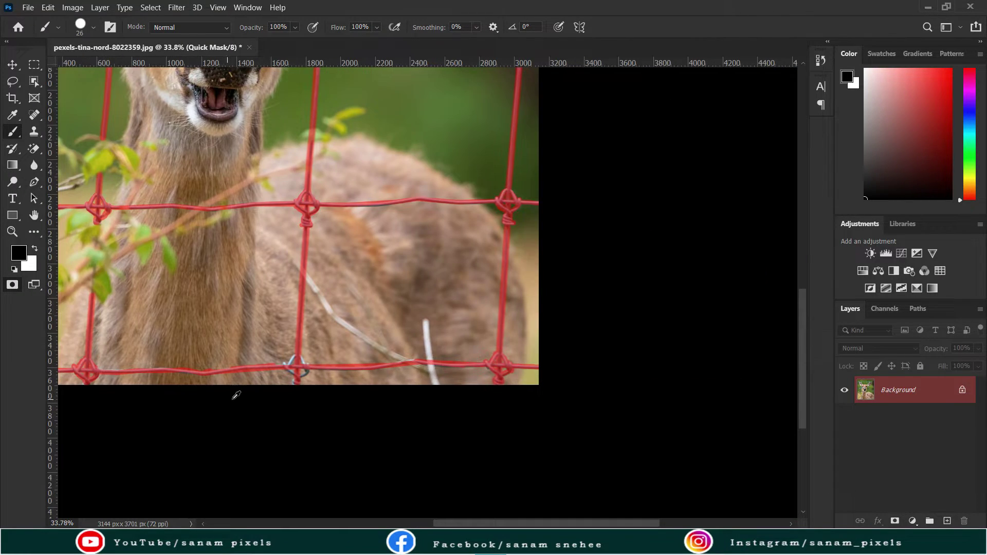
scroll(324, 316, "up", 4)
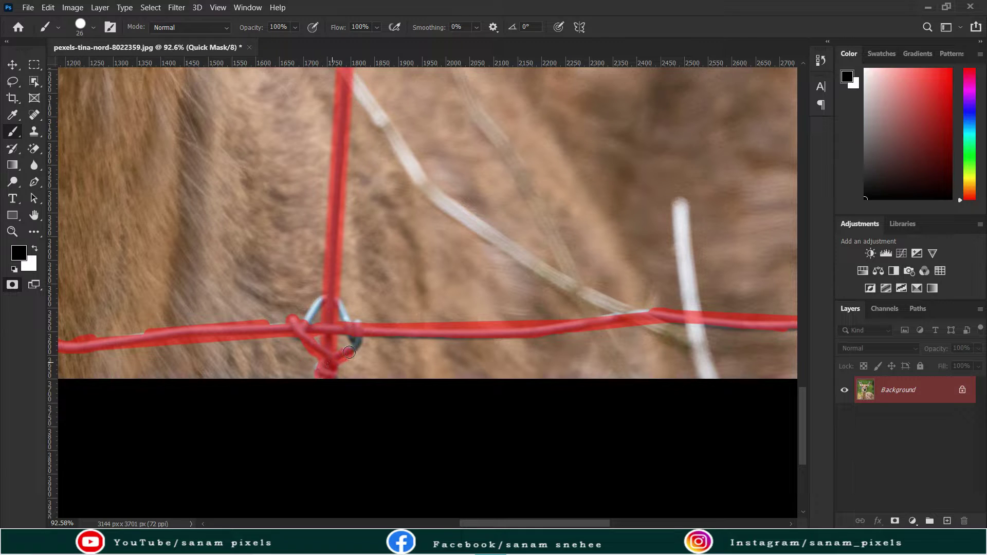
scroll(320, 306, "down", 5)
scroll(320, 306, "down", 3)
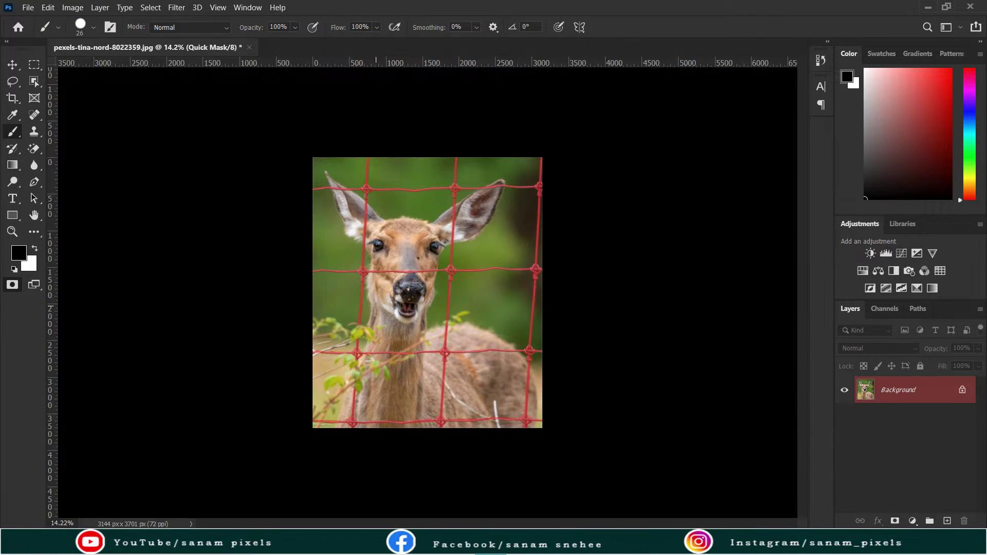
scroll(2, 230, "up", 1)
- Exit Quick Mask and invert the selection so only the fence is selected
left_click(10, 286)
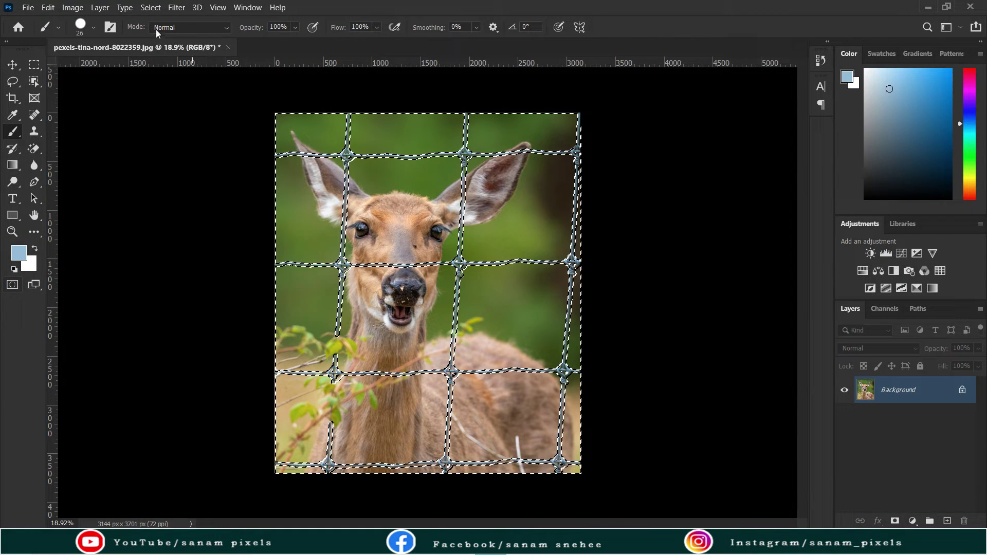
left_click(150, 7)
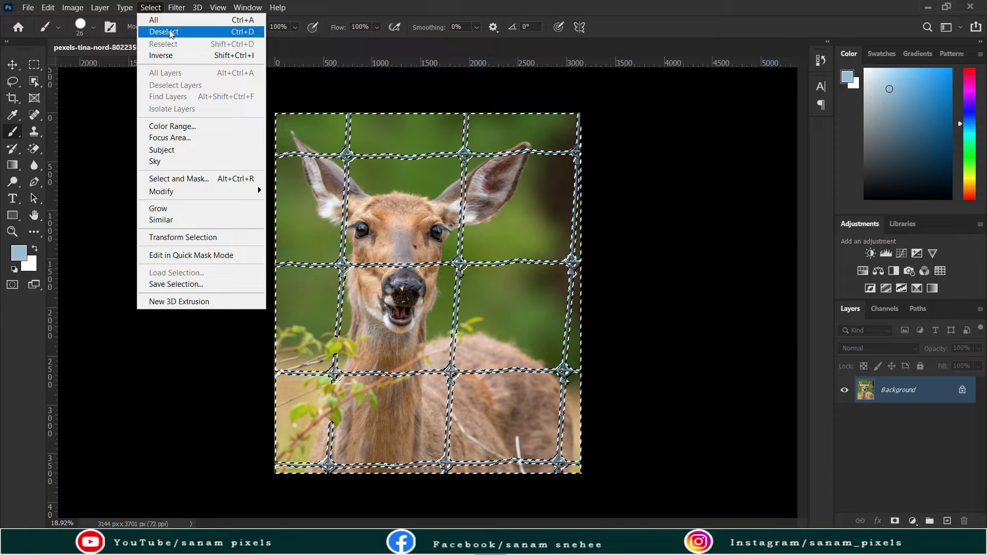
left_click(174, 56)
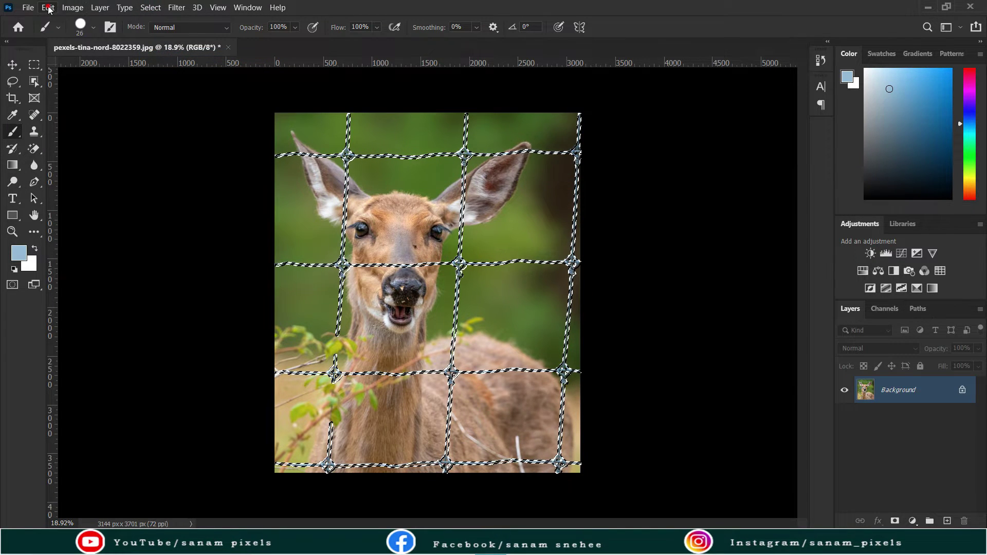
- Run Content-Aware Fill on the fence with Very High colour adaptation, output to a new layer
left_click(47, 8)
left_click(117, 220)
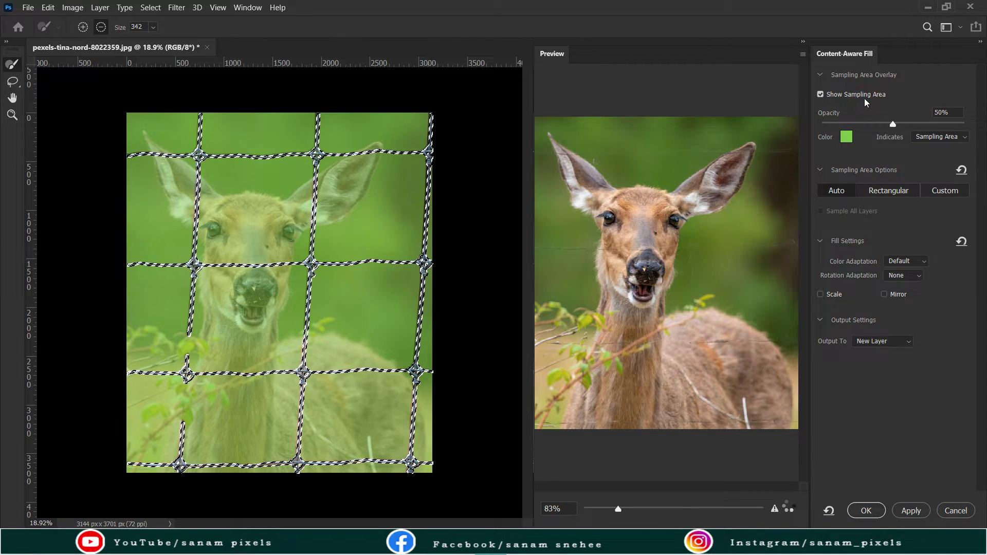
left_click(820, 94)
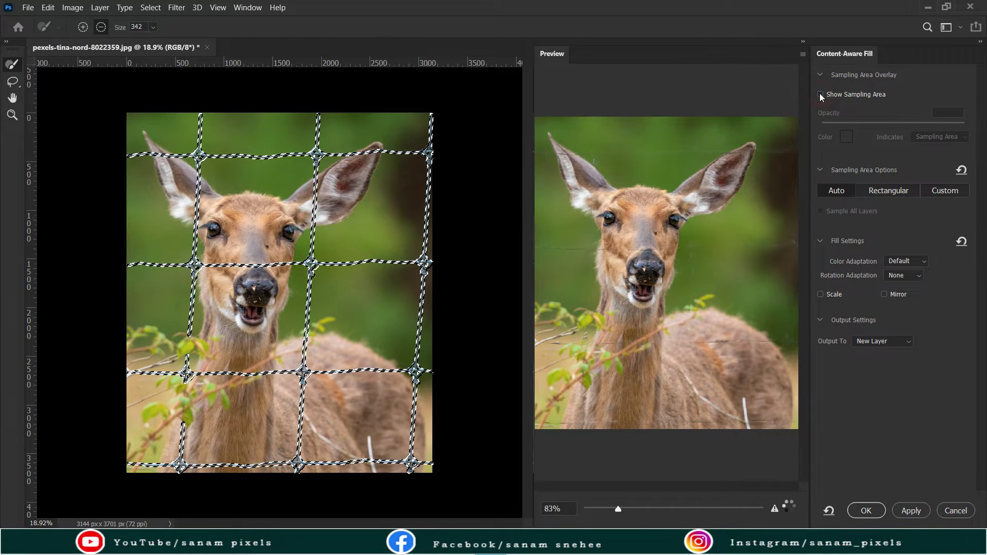
left_click(821, 94)
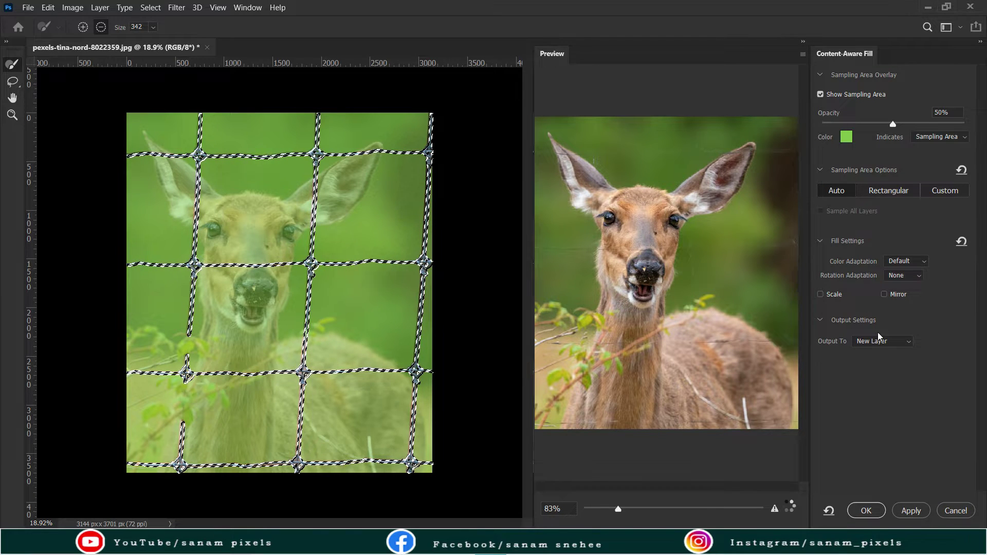
left_click(917, 263)
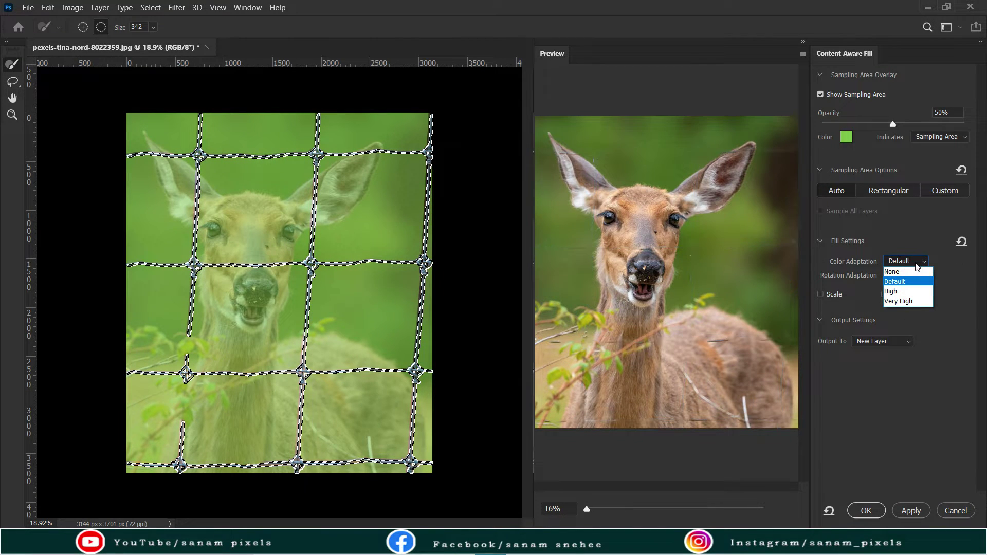
left_click(900, 300)
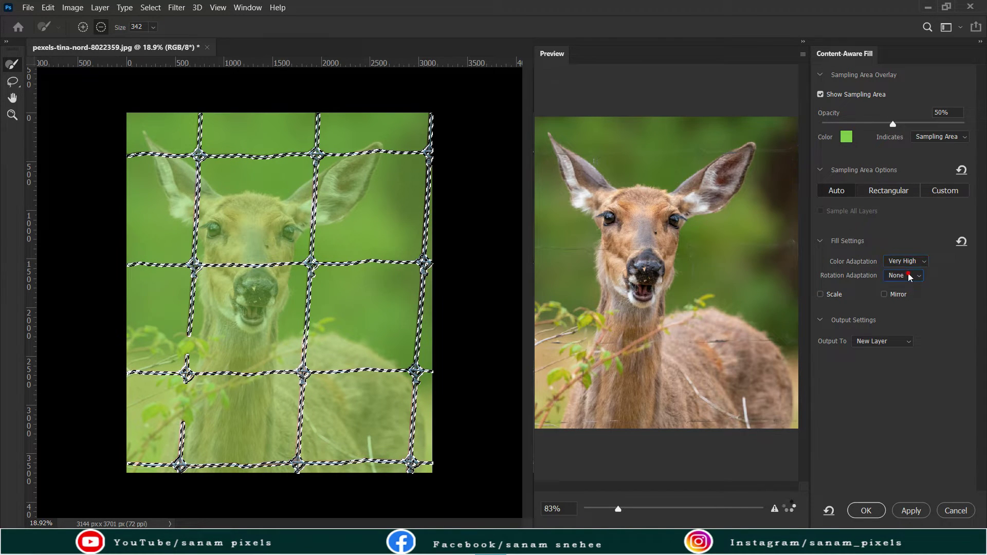
left_click(910, 277)
left_click(867, 510)
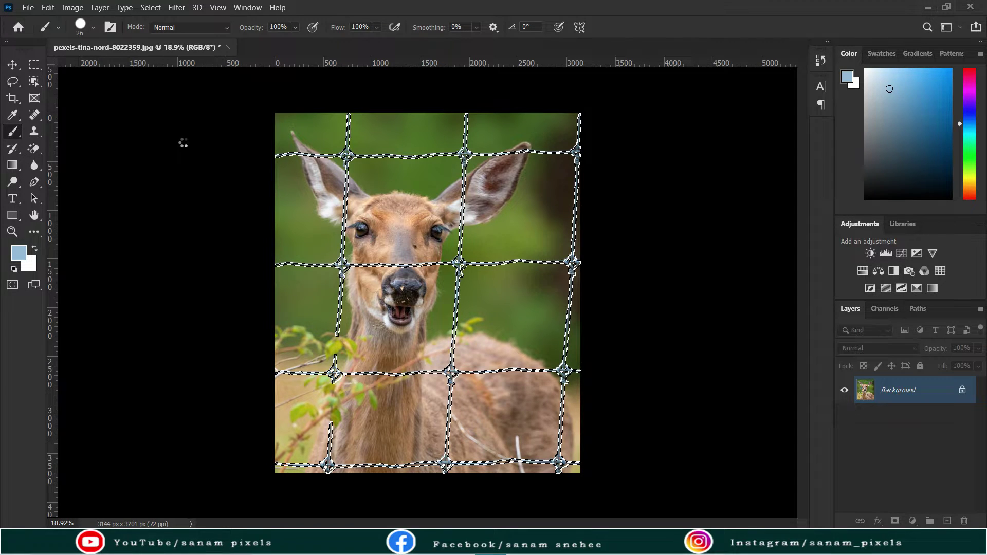
left_click(146, 7)
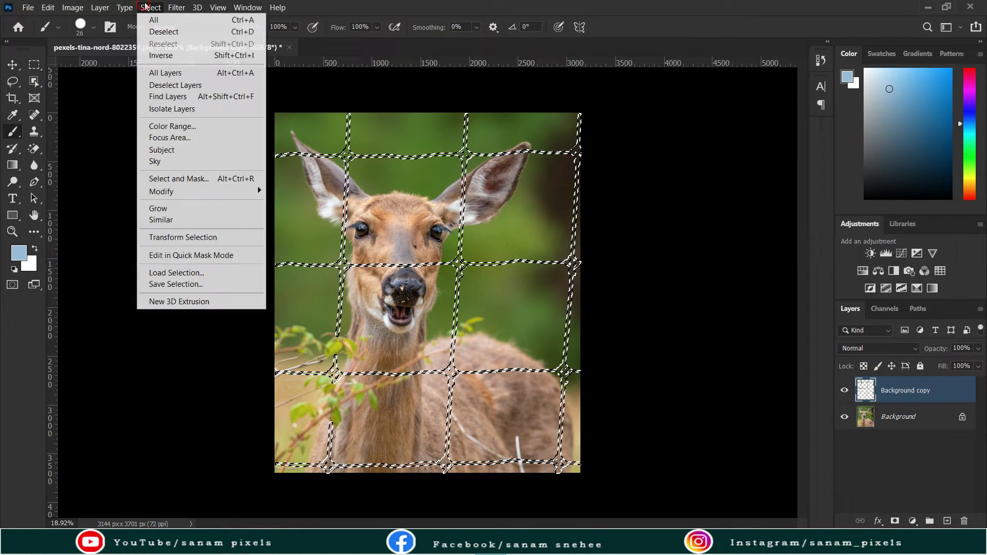
- Compare the filled Background copy layer with the original by toggling its visibility
left_click(164, 31)
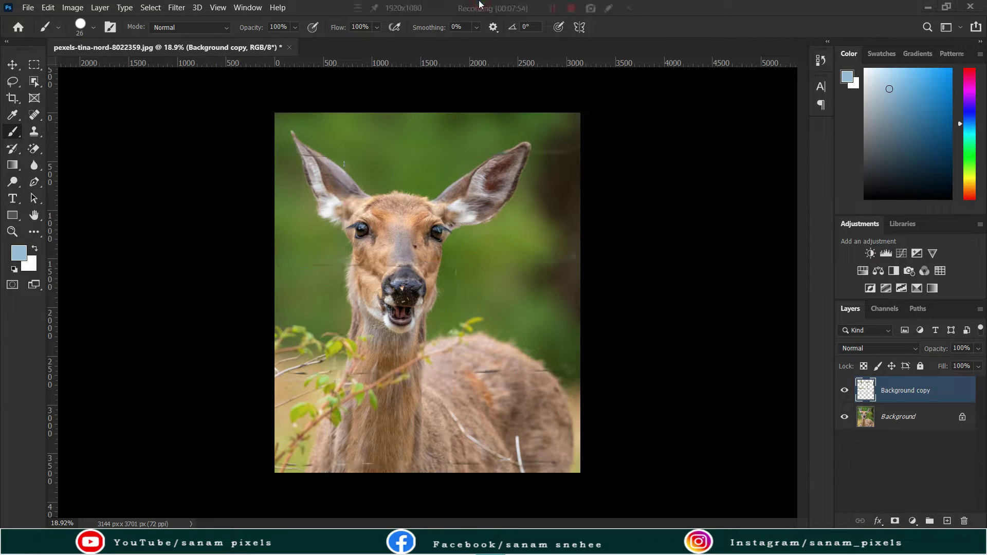
key("ctrl+z")
left_click(845, 391)
left_click(845, 391)
- Deselect the fence and compare the filled layer against the original once more
left_click(116, 6)
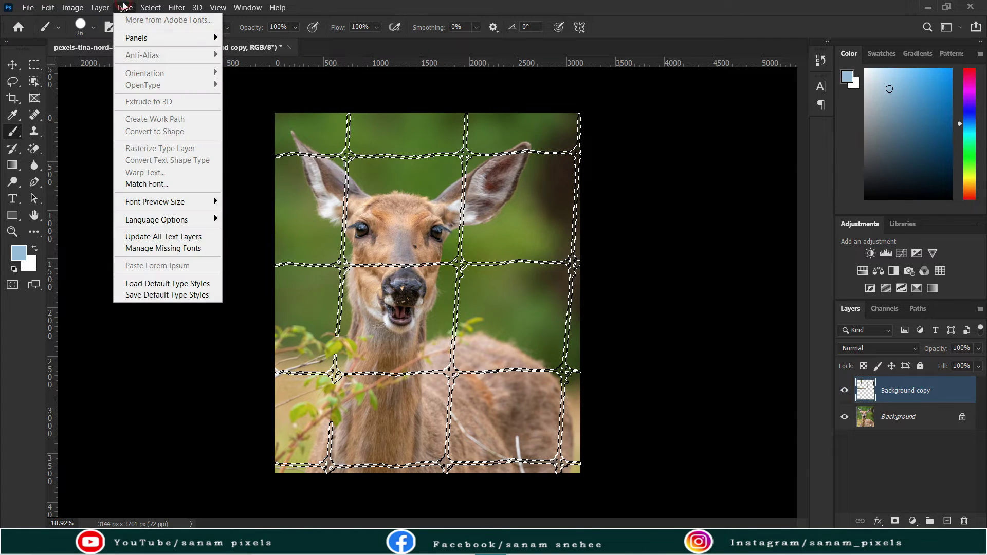
left_click(164, 32)
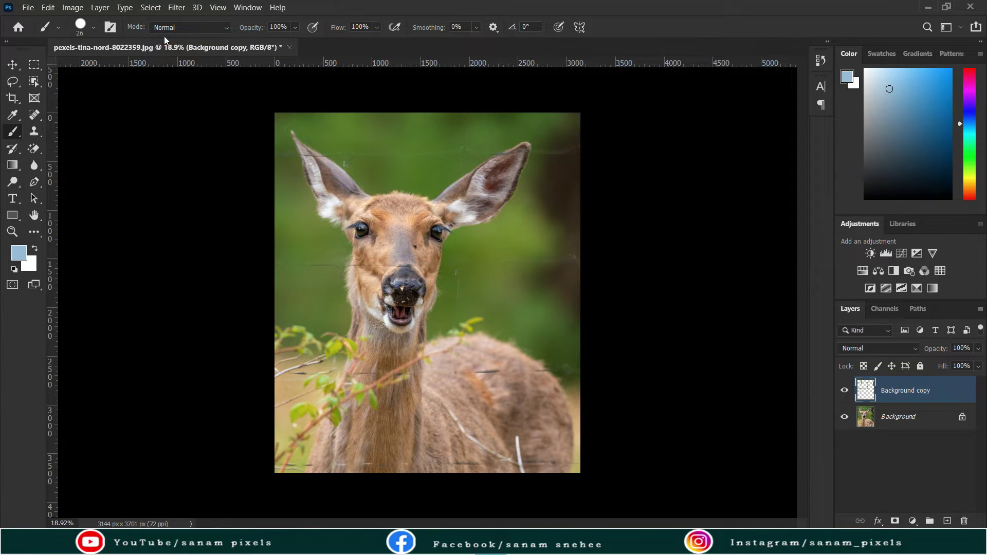
left_click(846, 391)
scroll(447, 181, "up", 3)
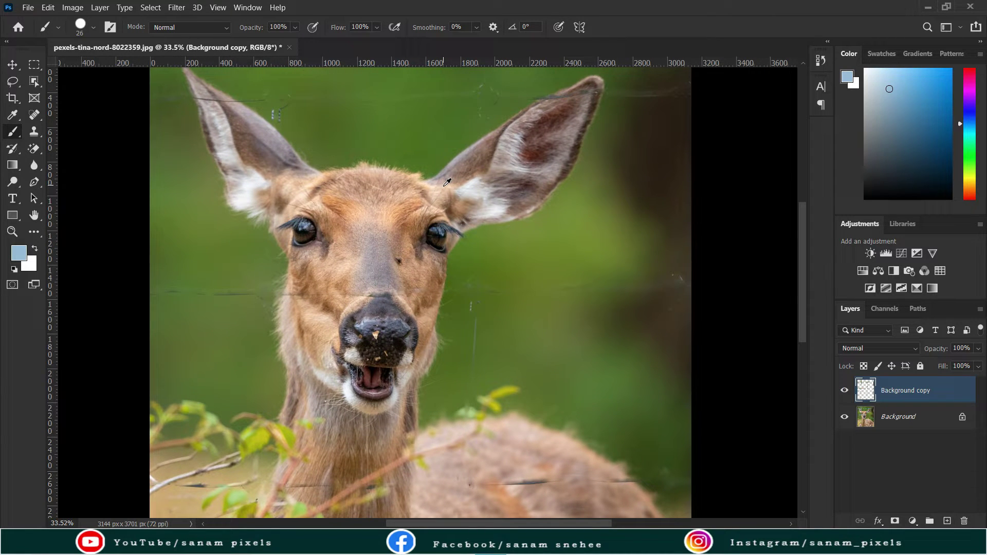
scroll(447, 181, "down", 1)
left_click(32, 114)
- Spot-heal the wire traces left of and beside the deer's ear and across the background
scroll(296, 172, "up", 5)
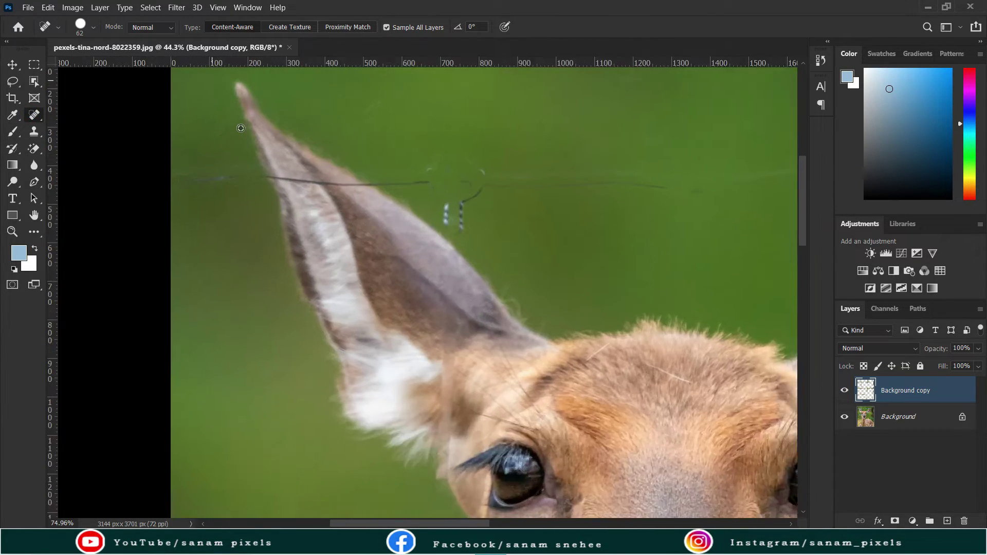
scroll(297, 171, "up", 3)
mouse_move(161, 206)
left_mouse_down()
mouse_move(294, 192)
mouse_move(395, 205)
mouse_move(580, 205)
mouse_move(187, 256)
mouse_move(195, 237)
mouse_move(222, 332)
left_mouse_up()
left_click_drag(273, 267, 287, 257)
mouse_move(394, 257)
left_mouse_down()
mouse_move(214, 288)
mouse_move(441, 289)
mouse_move(545, 306)
mouse_move(293, 329)
left_mouse_up()
mouse_move(252, 341)
left_mouse_down()
mouse_move(595, 298)
mouse_move(293, 309)
left_mouse_up()
mouse_move(566, 314)
left_mouse_down()
mouse_move(324, 319)
mouse_move(387, 265)
mouse_move(419, 319)
mouse_move(232, 345)
mouse_move(658, 300)
mouse_move(761, 280)
left_mouse_up()
- Heal the wire remnants near the other ear and at the photo's right edge
scroll(663, 309, "down", 3)
mouse_move(711, 308)
left_mouse_down()
mouse_move(463, 346)
mouse_move(563, 315)
mouse_move(593, 332)
left_mouse_up()
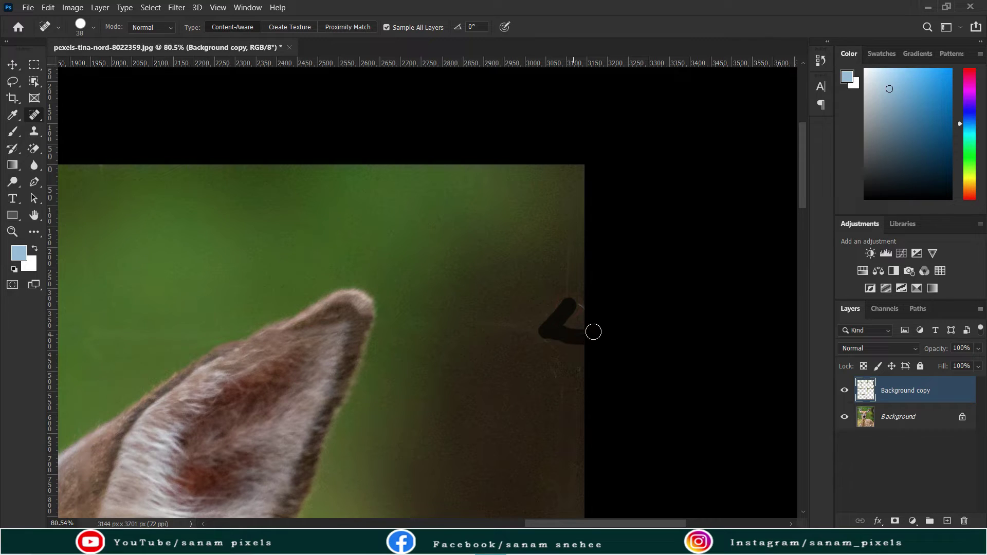
left_click_drag(560, 360, 575, 346)
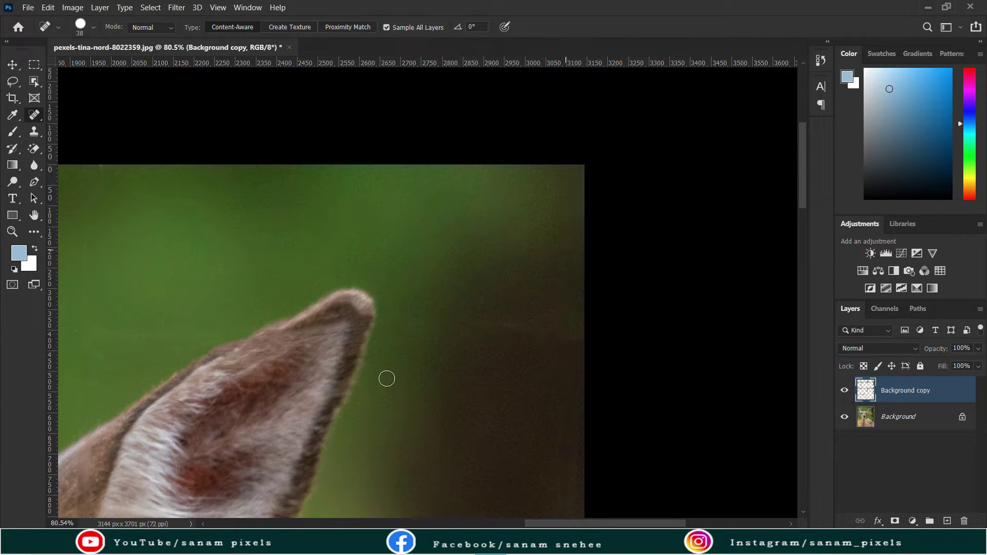
scroll(369, 390, "down", 5)
scroll(369, 390, "up", 2)
- Zoom in and heal the wire lines across the face fur, muzzle and cheek
scroll(349, 370, "up", 3)
scroll(319, 344, "up", 3)
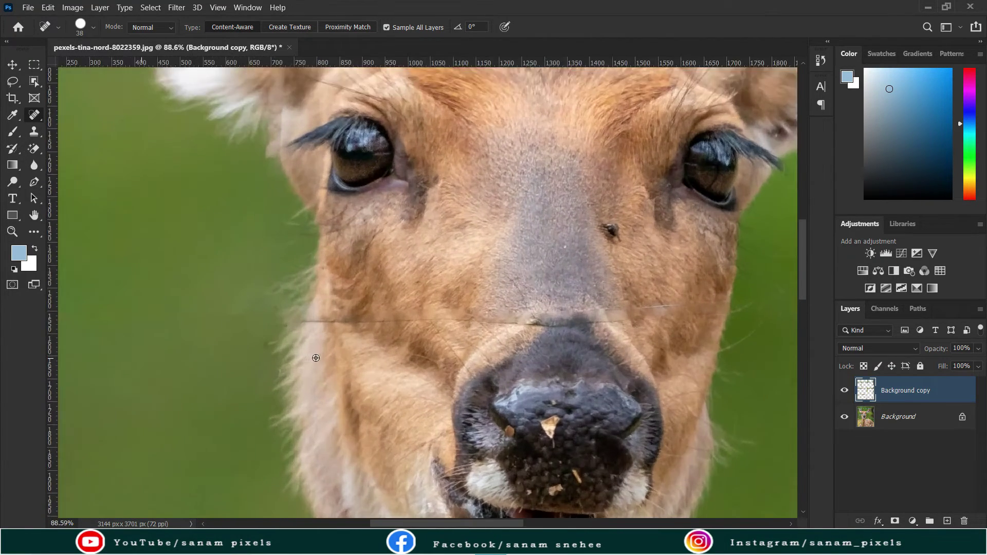
scroll(300, 325, "up", 2)
mouse_move(301, 301)
left_mouse_down()
mouse_move(445, 304)
mouse_move(334, 348)
mouse_move(537, 325)
mouse_move(571, 344)
left_mouse_up()
mouse_move(669, 351)
left_mouse_down()
mouse_move(204, 350)
mouse_move(409, 332)
left_mouse_up()
left_click_drag(332, 310, 531, 299)
left_click_drag(481, 321, 585, 320)
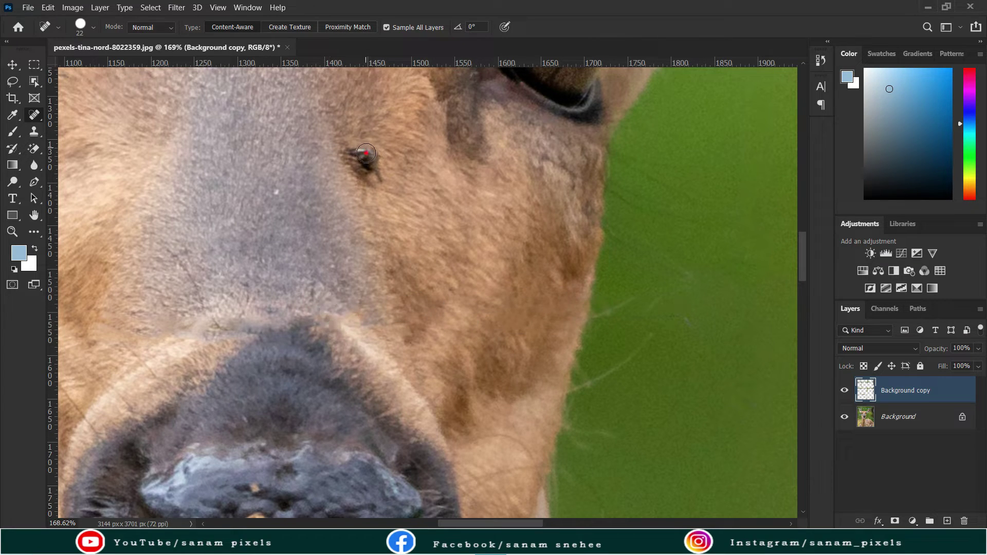
- Remove the dark mark on the face and the small specks on the nose
left_click_drag(352, 149, 378, 178)
left_click_drag(242, 493, 308, 242)
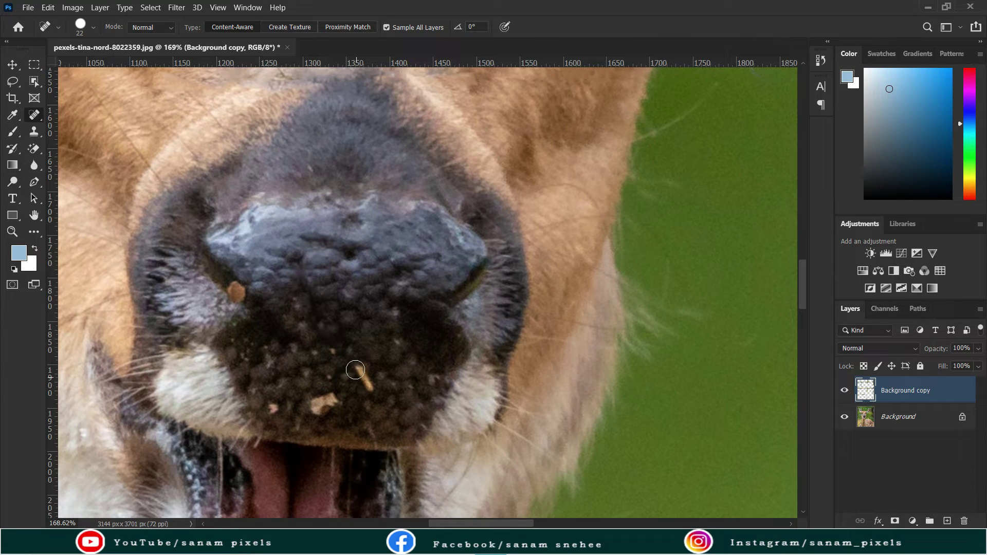
left_click(273, 409)
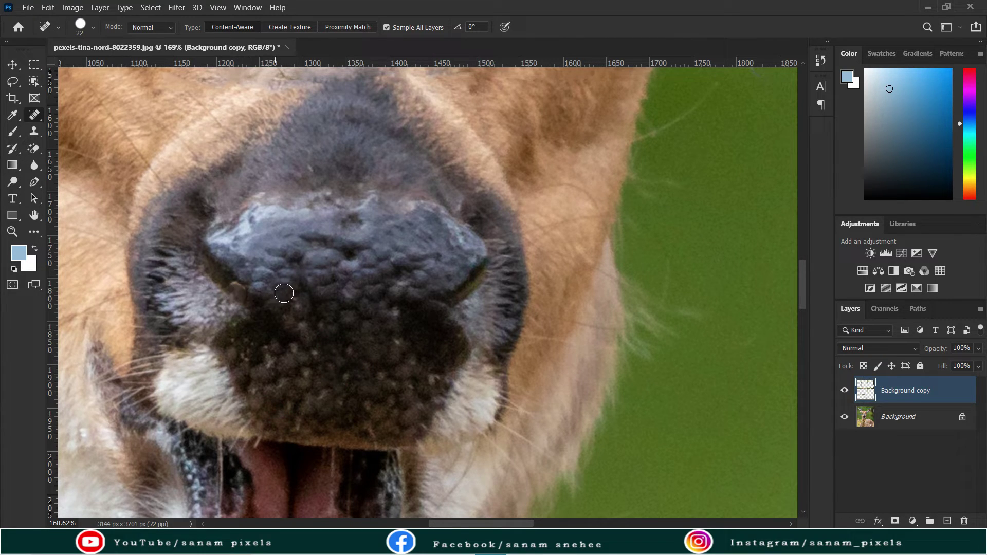
left_click(351, 224)
scroll(335, 230, "down", 5)
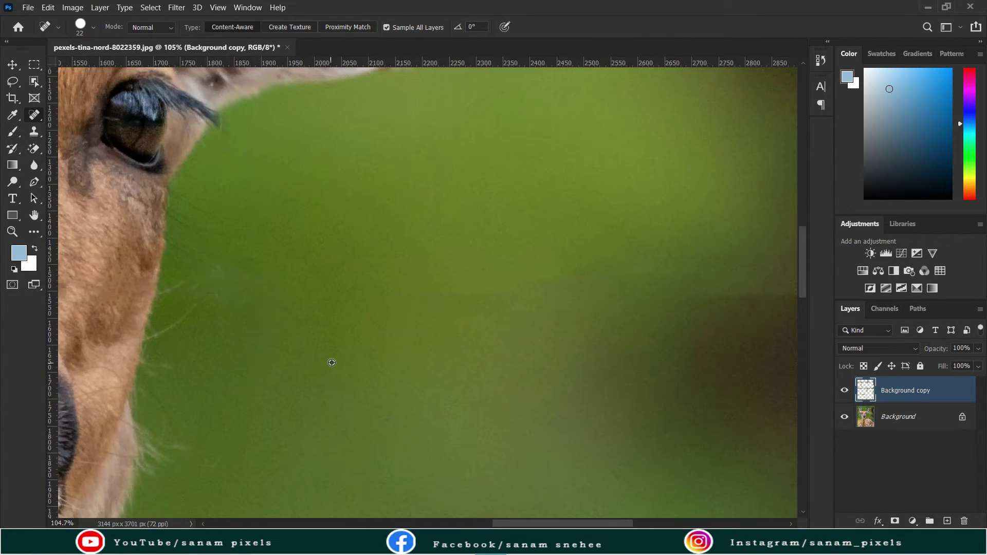
left_click_drag(330, 360, 414, 433)
scroll(414, 432, "up", 3)
- Heal the wire traces on the deer's back and along the twig
mouse_move(674, 288)
left_mouse_down()
mouse_move(623, 306)
mouse_move(659, 329)
left_mouse_up()
mouse_move(578, 322)
left_mouse_down()
mouse_move(170, 329)
mouse_move(521, 331)
left_mouse_up()
scroll(483, 346, "left", 5)
scroll(442, 332, "down", 4)
scroll(580, 302, "down", 3)
scroll(476, 199, "up", 3)
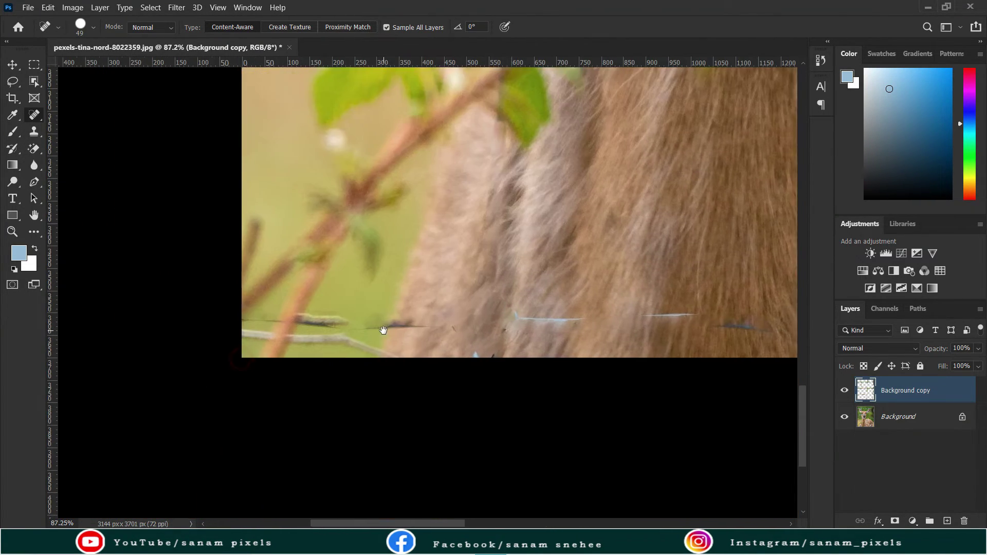
- Heal the wire along the twig, the twig tip specks and the blue wire tip near the bottom
scroll(381, 326, "up", 3)
mouse_move(340, 296)
left_mouse_down()
mouse_move(567, 300)
mouse_move(303, 329)
mouse_move(508, 330)
left_mouse_up()
left_click_drag(553, 351, 412, 354)
mouse_move(484, 311)
left_mouse_down()
mouse_move(460, 337)
mouse_move(385, 342)
mouse_move(443, 391)
left_mouse_up()
mouse_move(497, 315)
left_mouse_down()
mouse_move(489, 324)
mouse_move(617, 320)
mouse_move(351, 368)
left_mouse_up()
mouse_move(288, 352)
left_mouse_down()
mouse_move(555, 368)
mouse_move(357, 394)
left_mouse_up()
left_click_drag(355, 393, 491, 397)
- Heal the remaining wire remnants and looping trace in the back fur
left_click_drag(668, 374, 520, 399)
left_click_drag(787, 396, 232, 381)
mouse_move(311, 355)
left_mouse_down()
mouse_move(428, 298)
mouse_move(441, 425)
left_mouse_up()
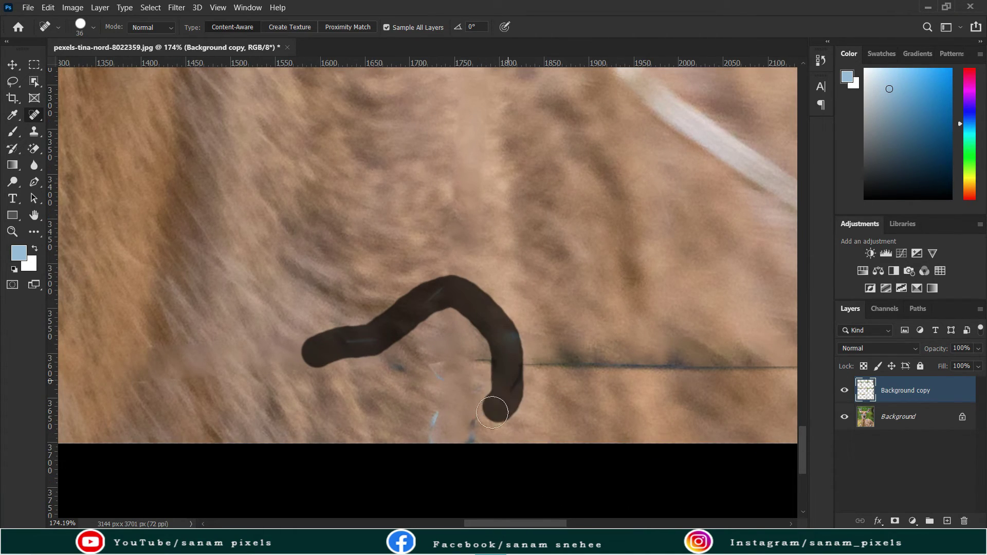
left_click(452, 367)
mouse_move(491, 358)
left_mouse_down()
mouse_move(647, 366)
mouse_move(118, 391)
mouse_move(367, 393)
mouse_move(315, 425)
left_mouse_up()
mouse_move(256, 410)
left_mouse_down()
mouse_move(488, 372)
mouse_move(346, 396)
mouse_move(595, 410)
mouse_move(379, 402)
mouse_move(520, 469)
mouse_move(473, 397)
mouse_move(606, 417)
left_mouse_up()
left_click_drag(704, 412, 529, 419)
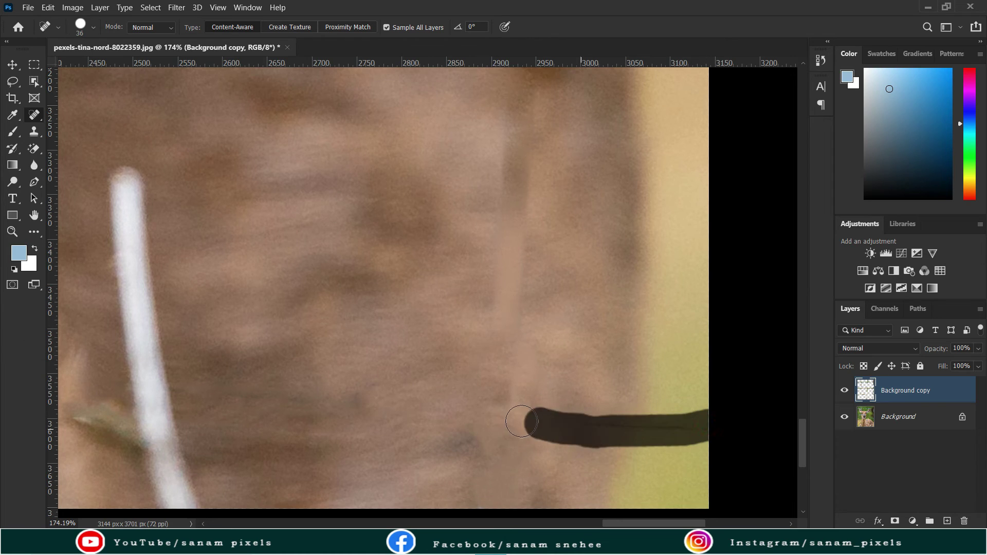
- Heal the short vertical wire marks on the body, then compare the Background copy with the original
scroll(514, 427, "up", 5)
left_click_drag(496, 458, 473, 280)
left_click_drag(491, 339, 491, 257)
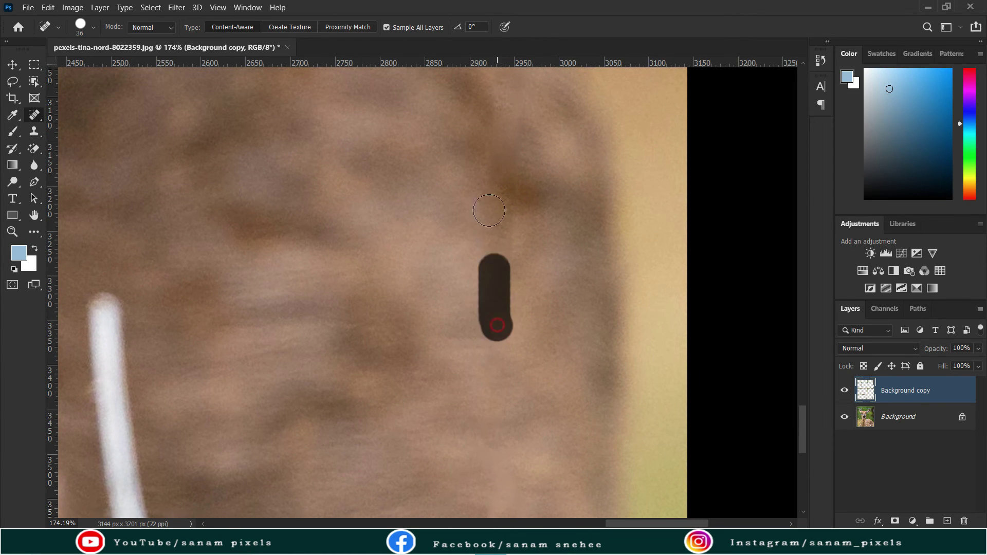
scroll(454, 394, "down", 3)
scroll(436, 338, "down", 2)
scroll(427, 422, "down", 3)
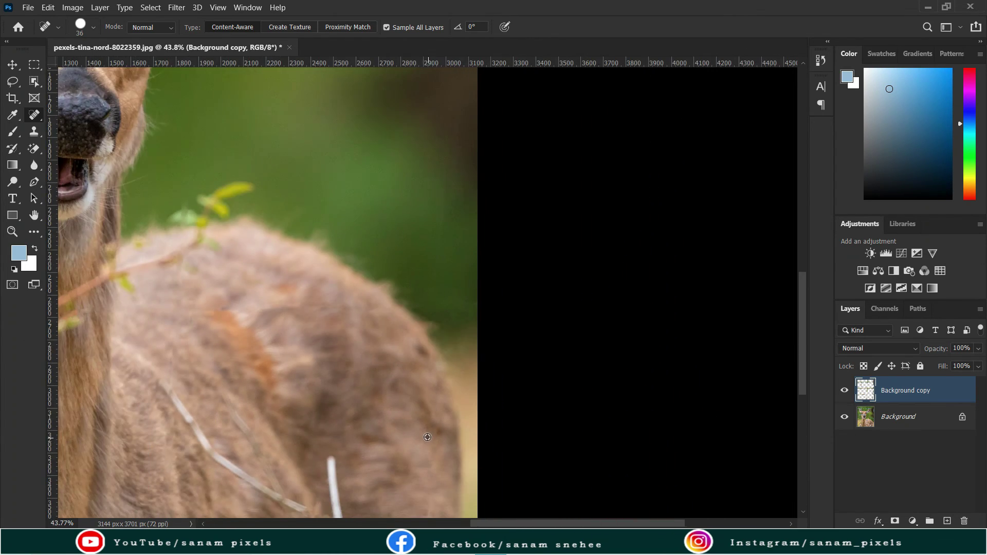
scroll(419, 391, "down", 3)
scroll(414, 362, "up", 1)
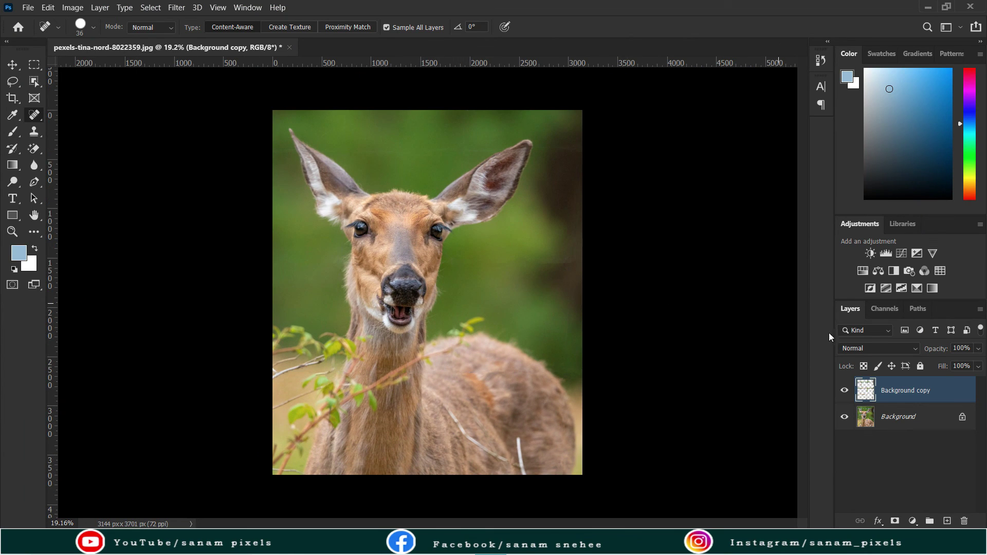
left_click(845, 391)
left_click(846, 392)
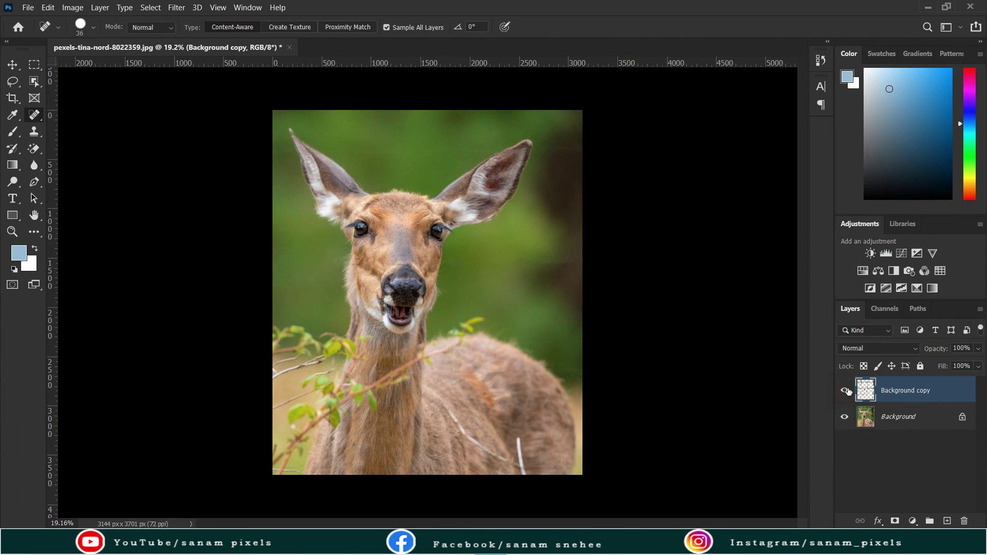